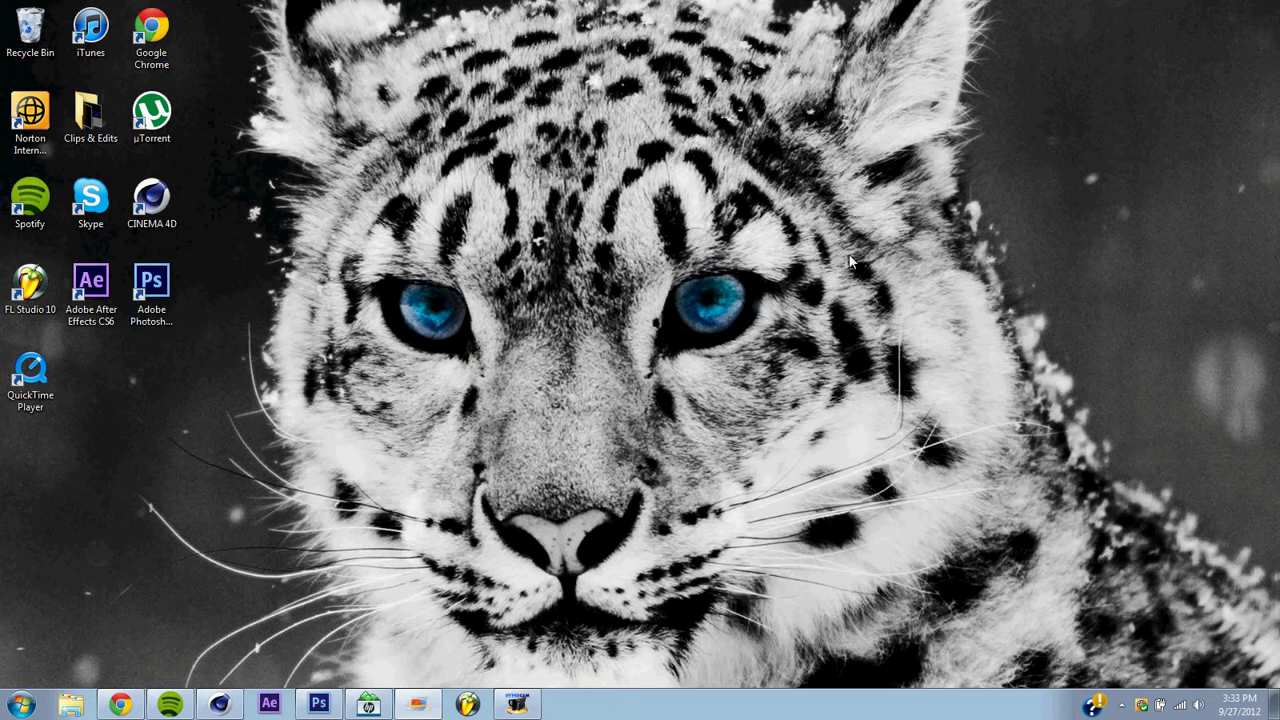
Step: Restore Cinema 4D from the taskbar, then minimize it to show the desktop
click(222, 705)
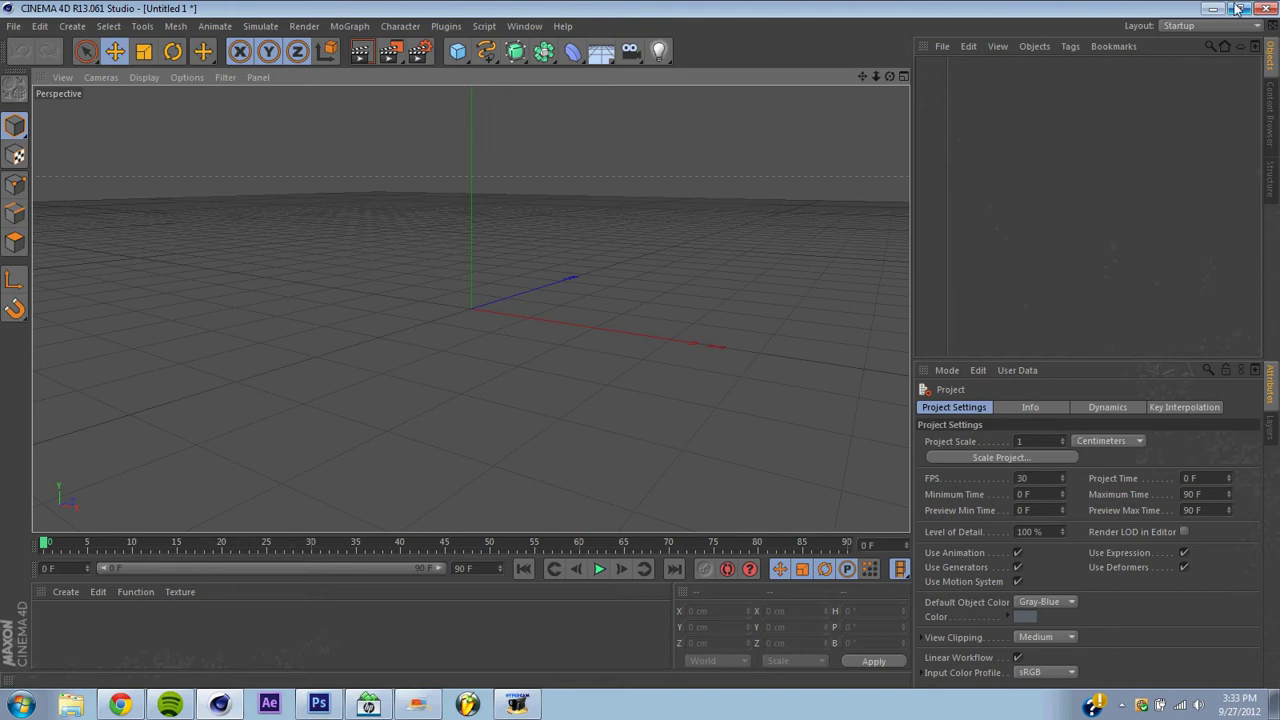
click(220, 705)
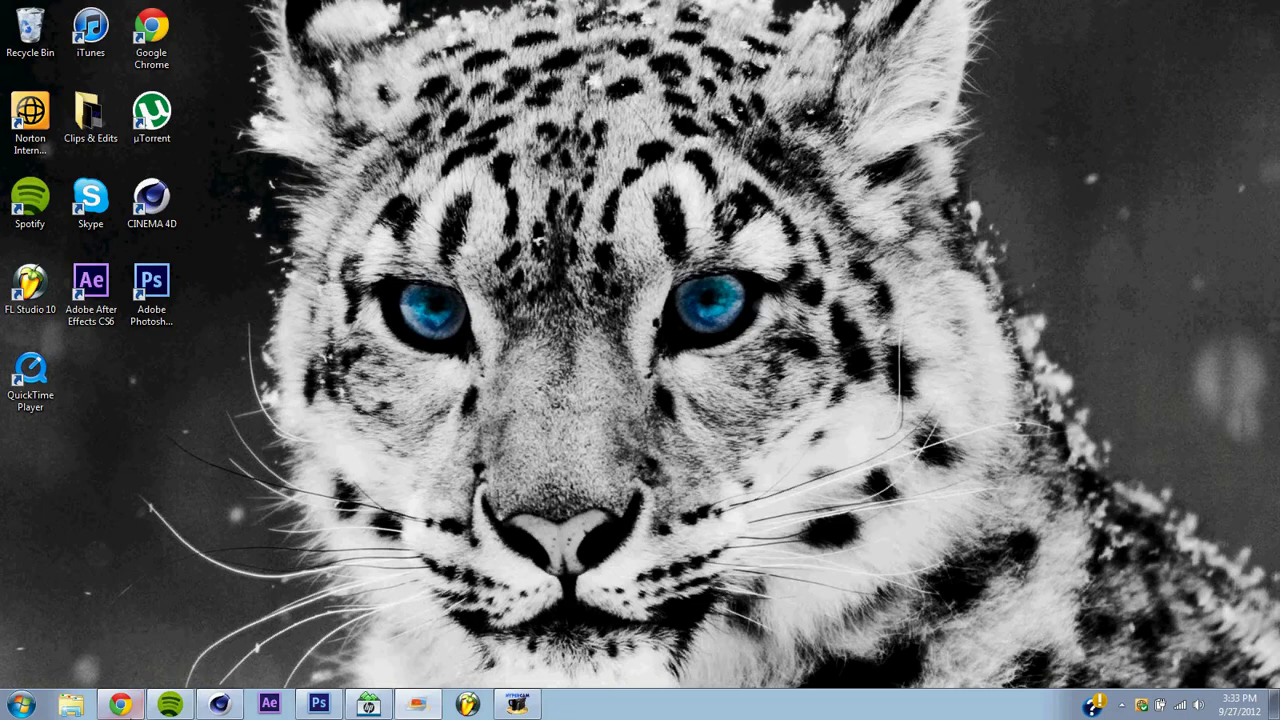
click(312, 706)
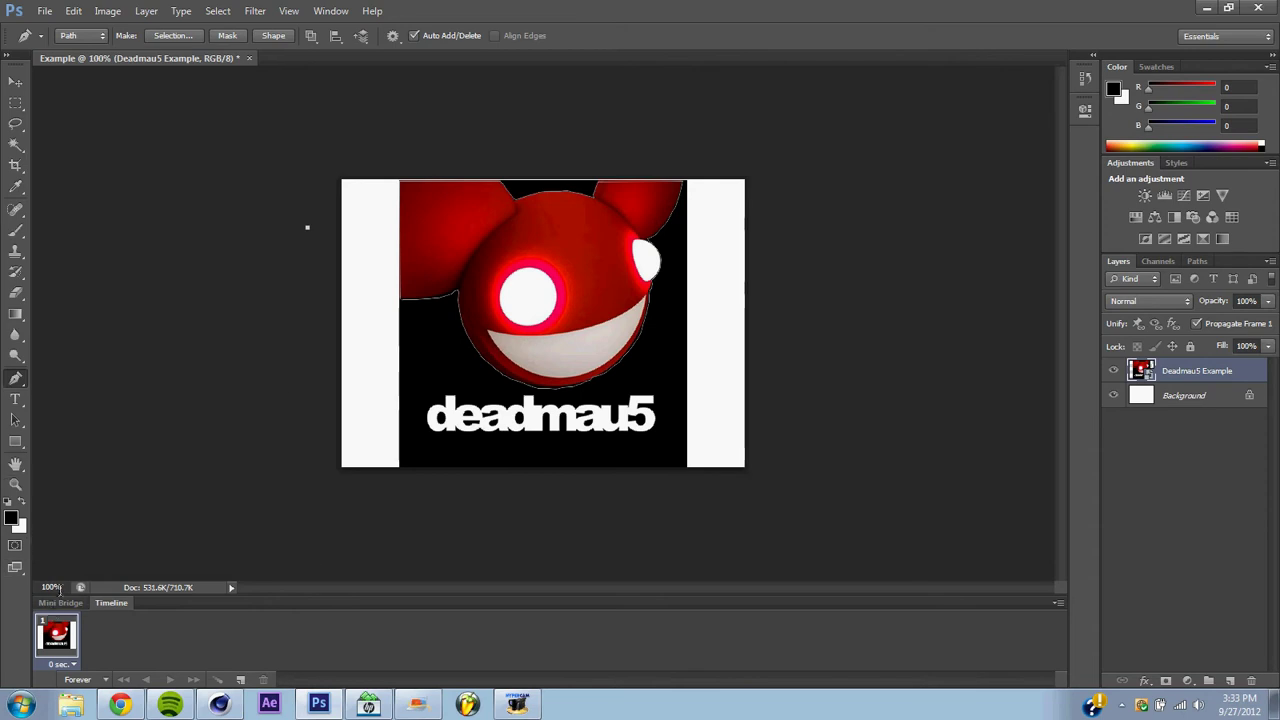
click(68, 587)
text(300)
key(Return)
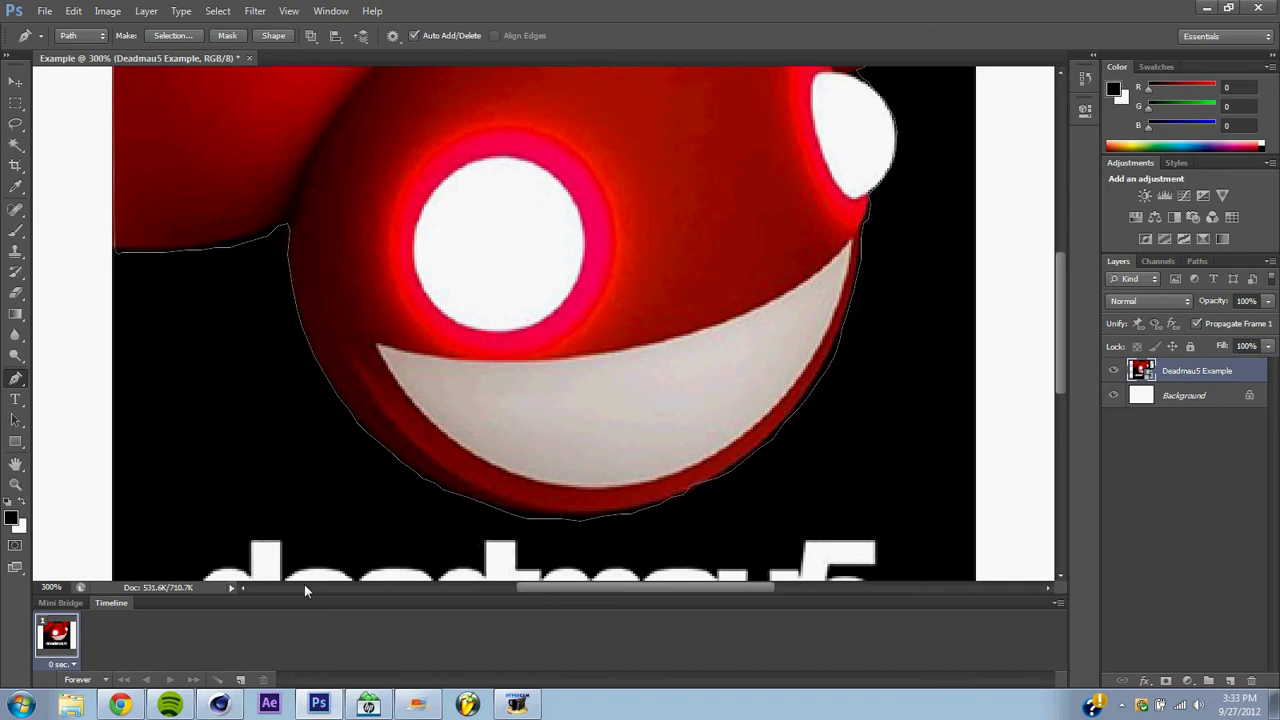
scroll(1057, 349, down, 4)
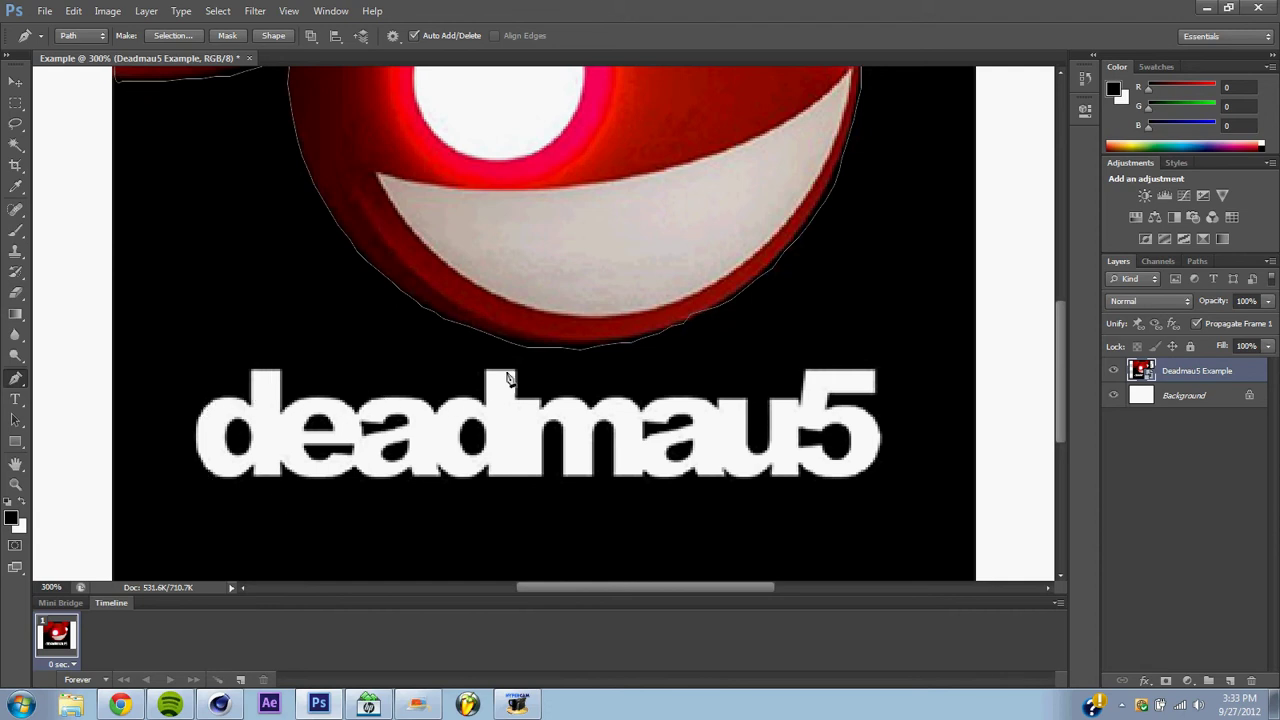
drag(1060, 369, 1075, 291)
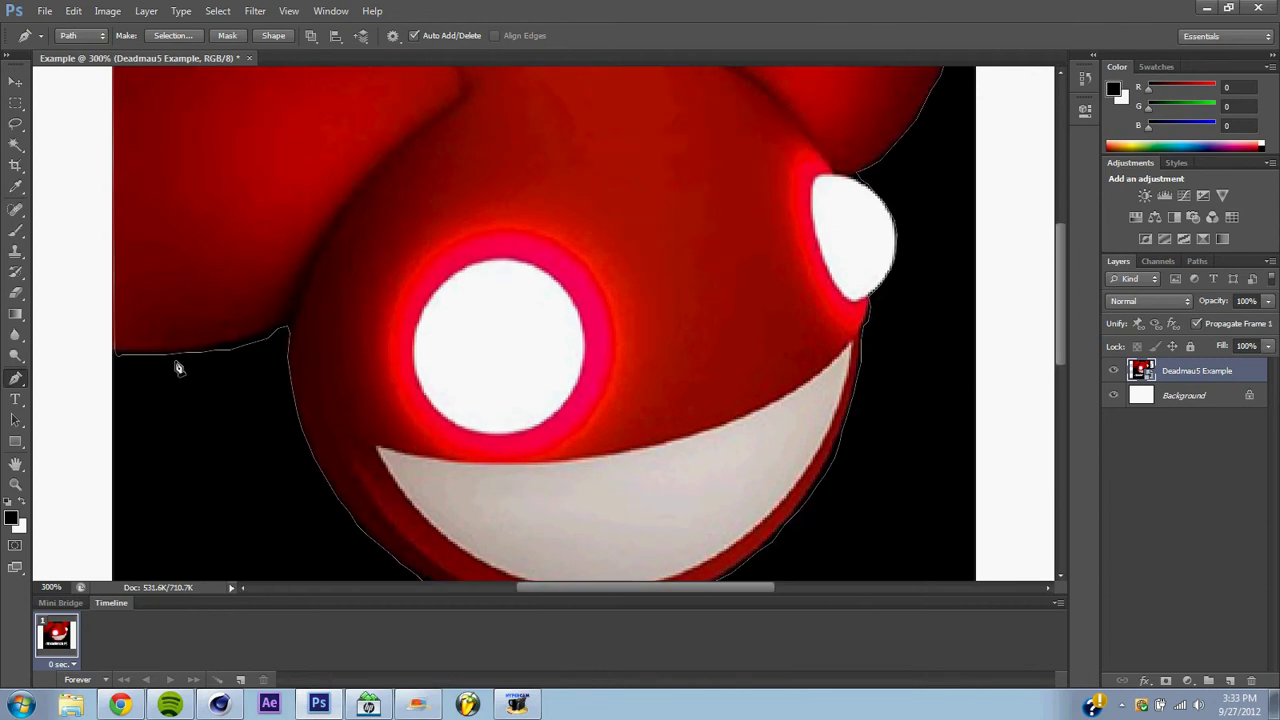
drag(1058, 277, 1111, 301)
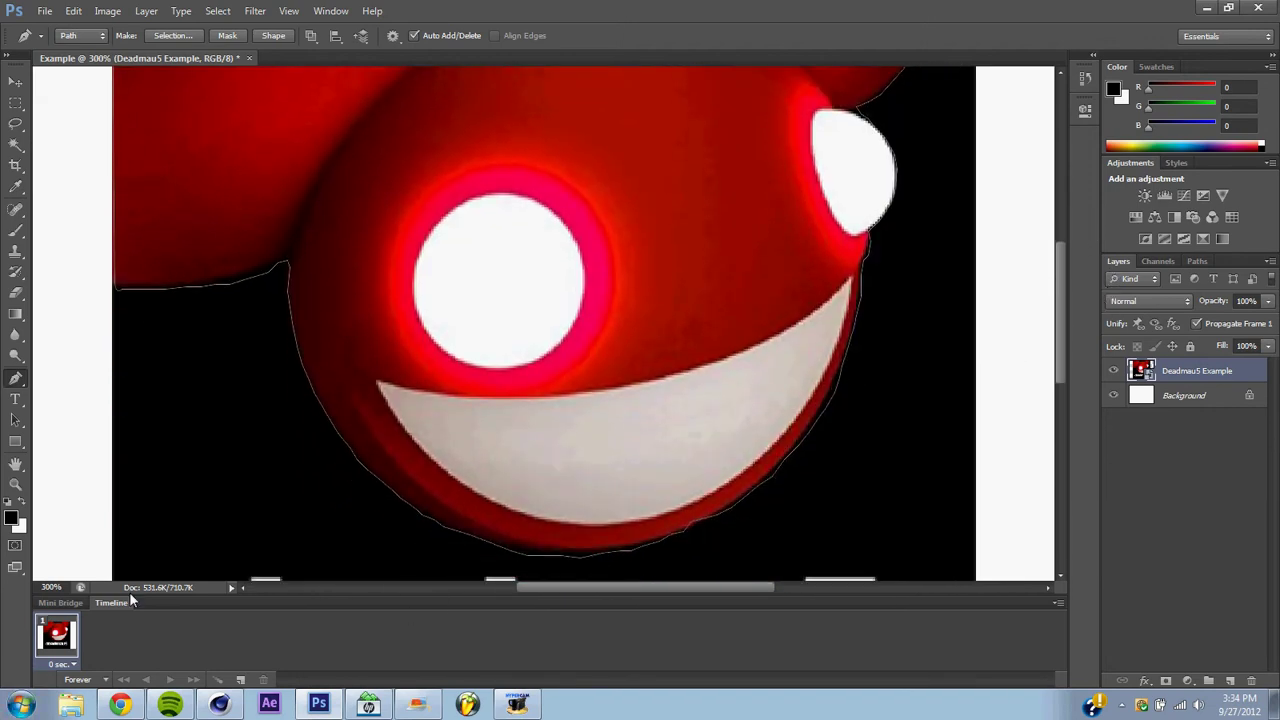
click(52, 587)
text(1)
key(Return)
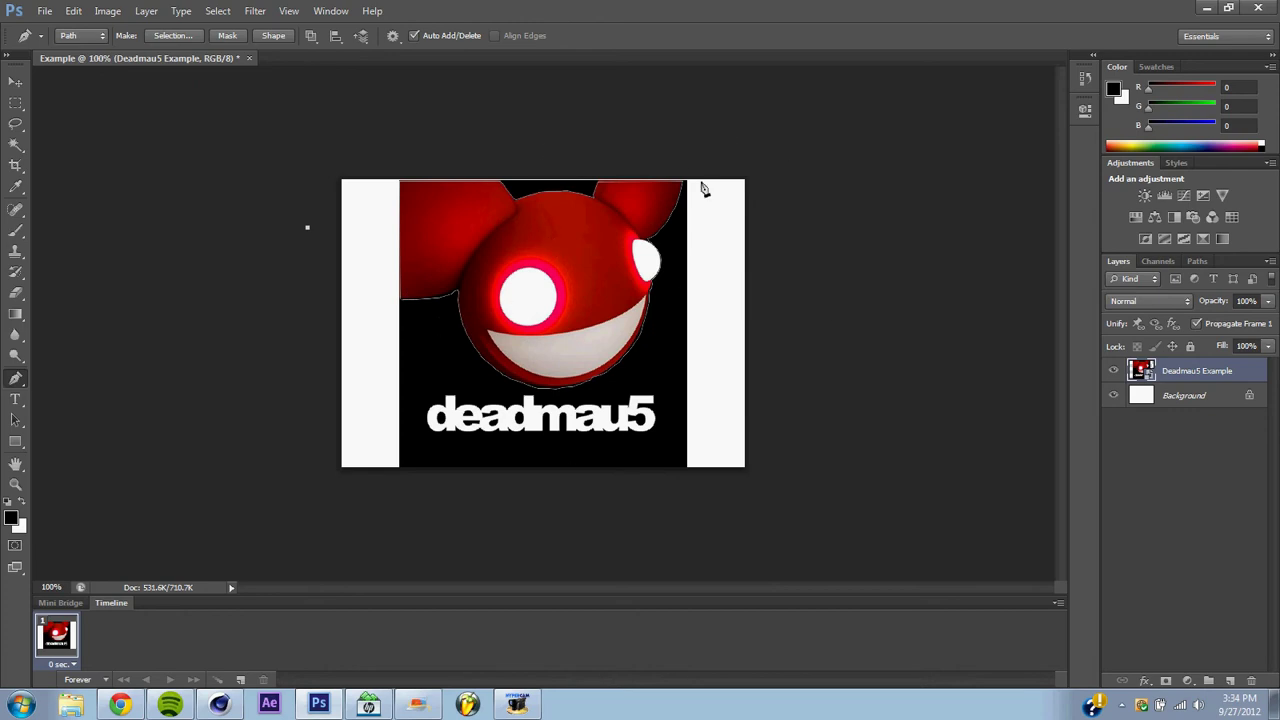
Step: Export the Work Path to Documents as Example.ai in Adobe Illustrator format
click(44, 12)
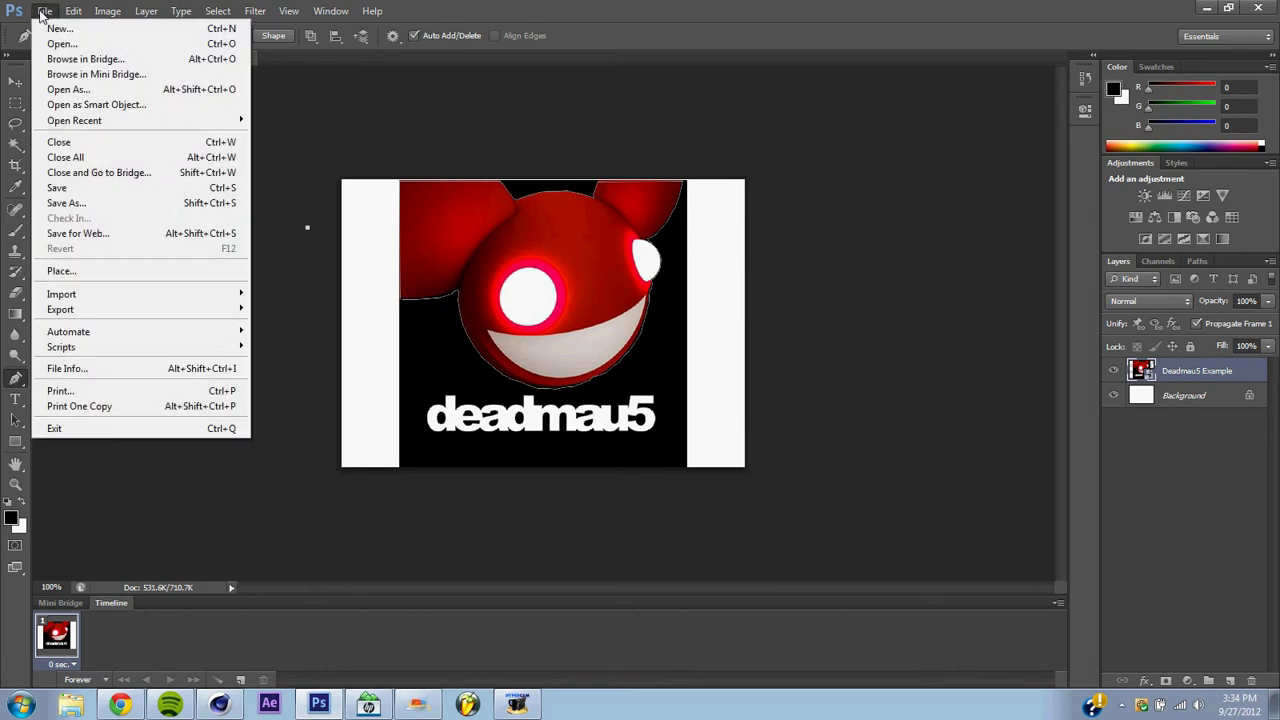
mouse_move(168, 310)
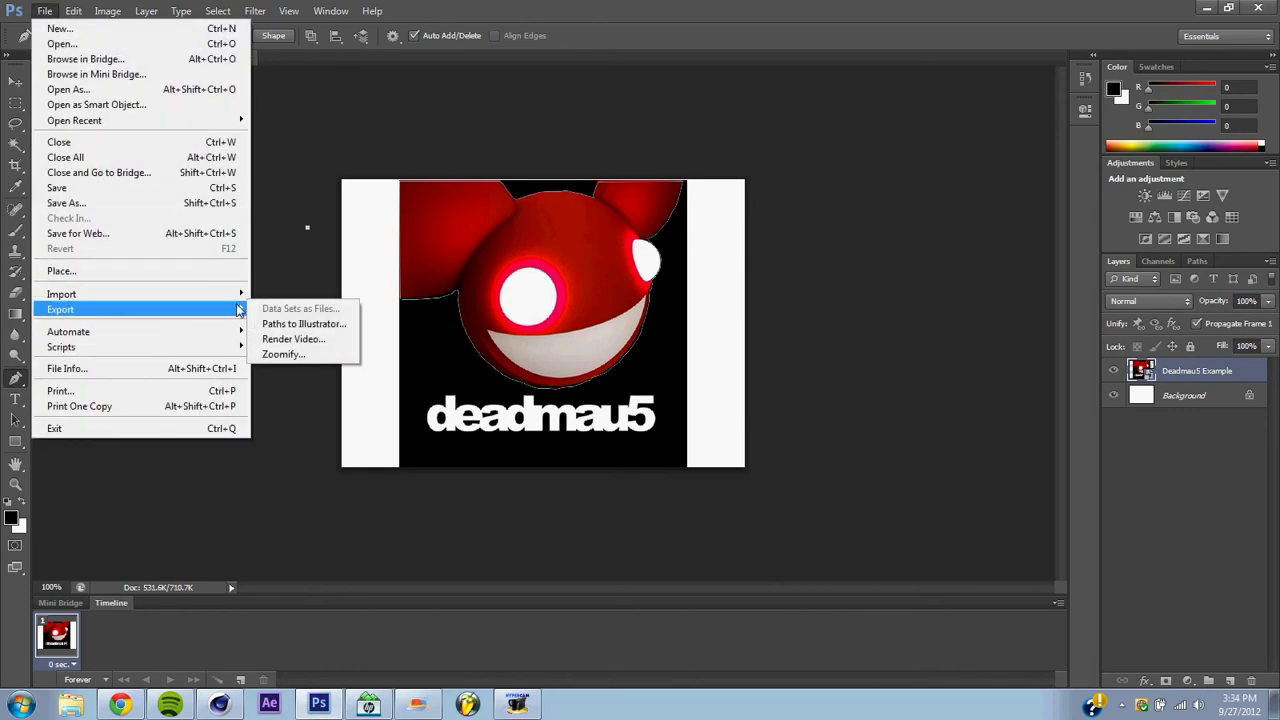
click(267, 324)
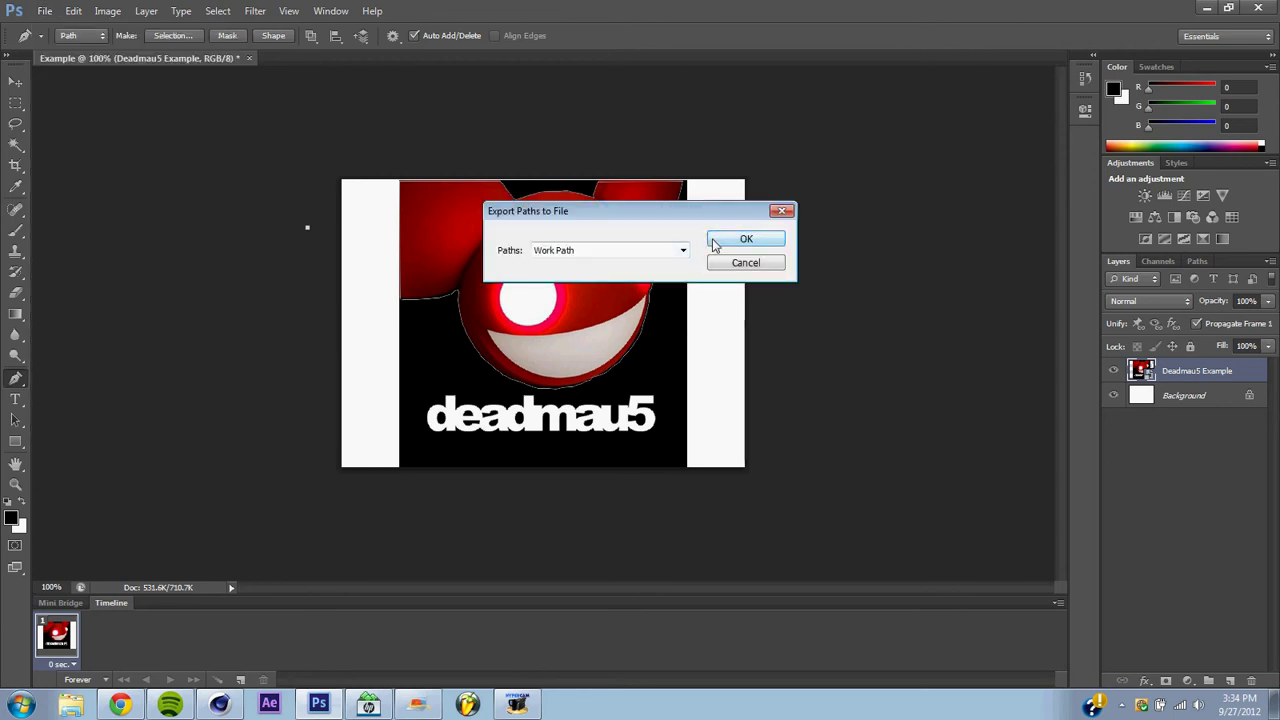
click(745, 239)
click(210, 299)
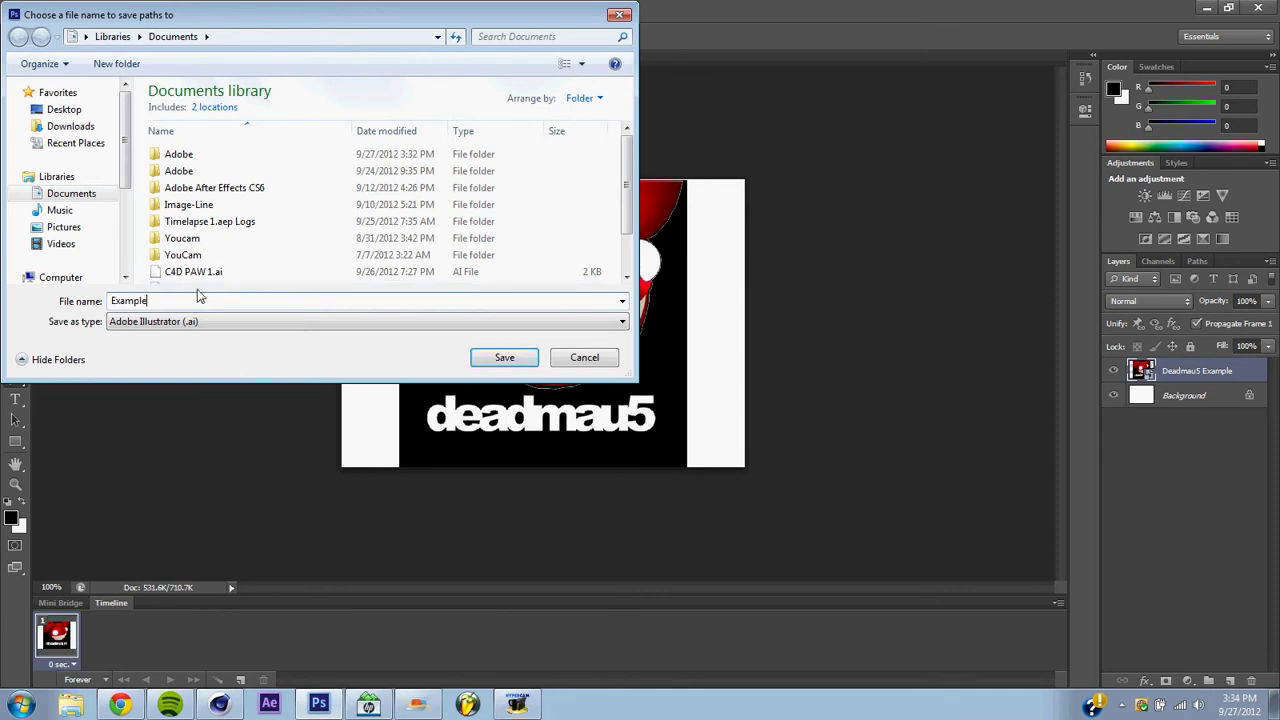
key(Tab)
click(195, 321)
click(197, 323)
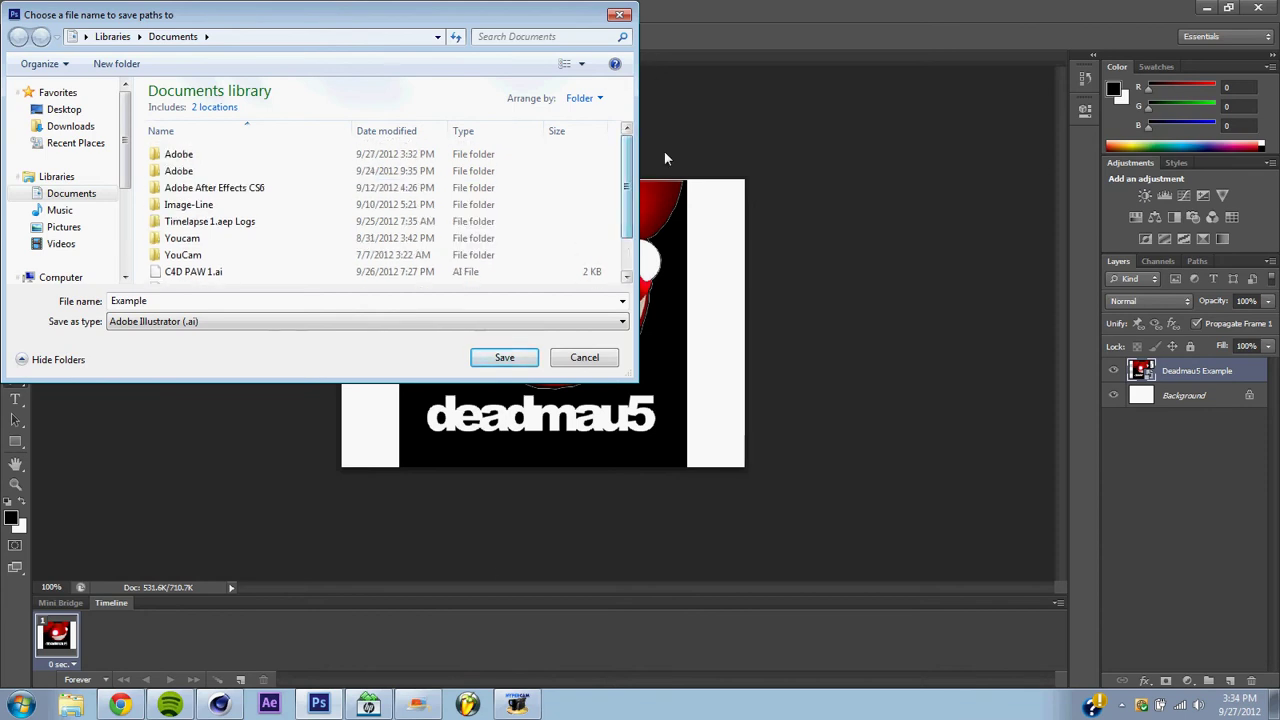
click(504, 357)
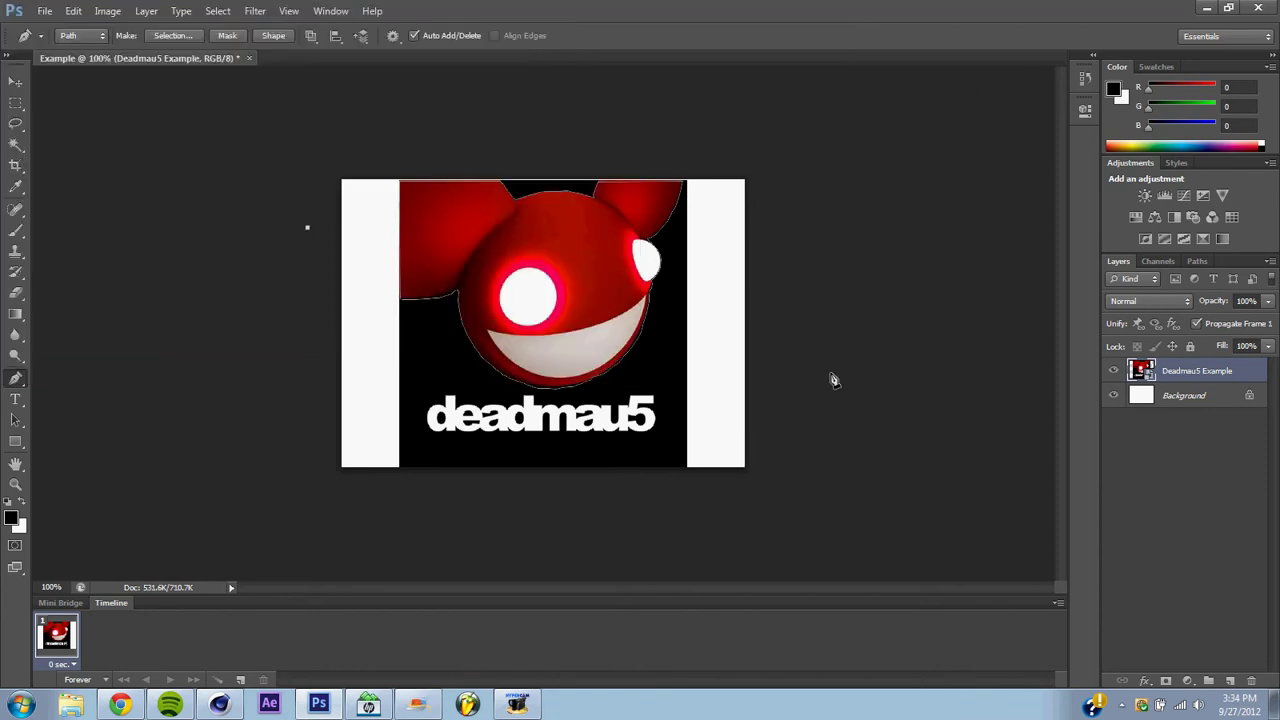
Step: Switch from Photoshop to Cinema 4D and open Example.ai from disk
click(1207, 8)
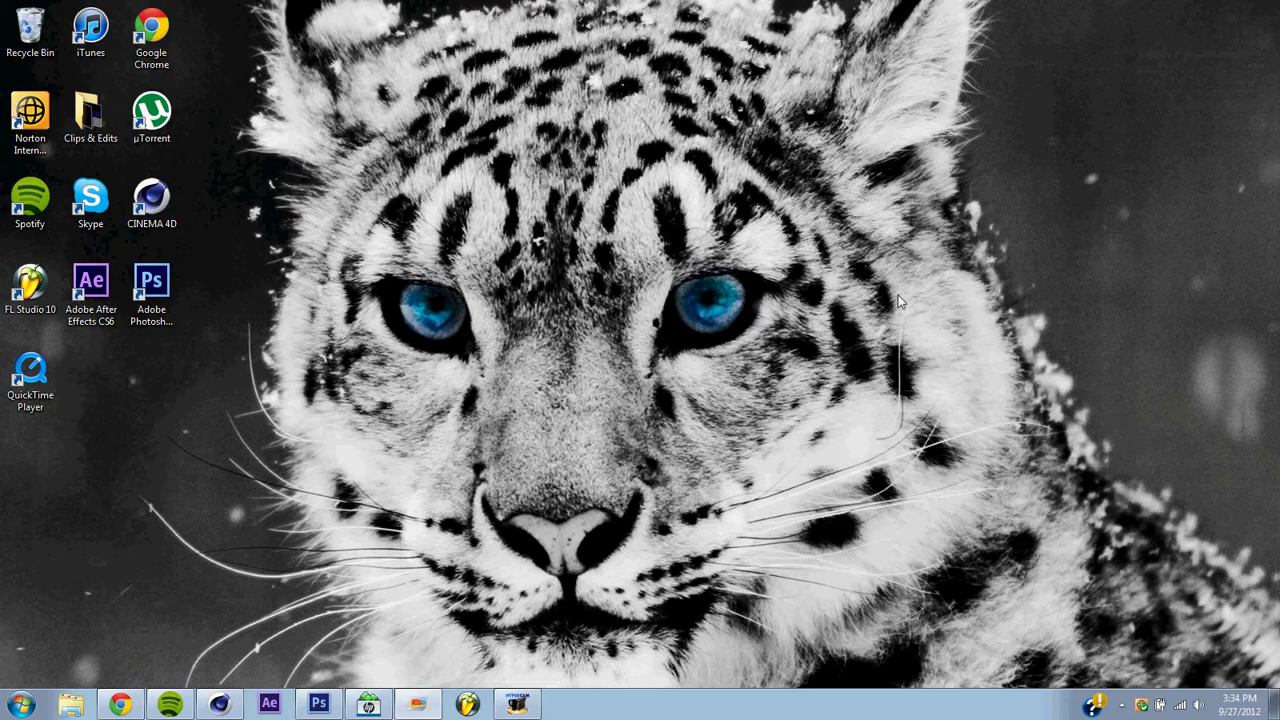
click(219, 704)
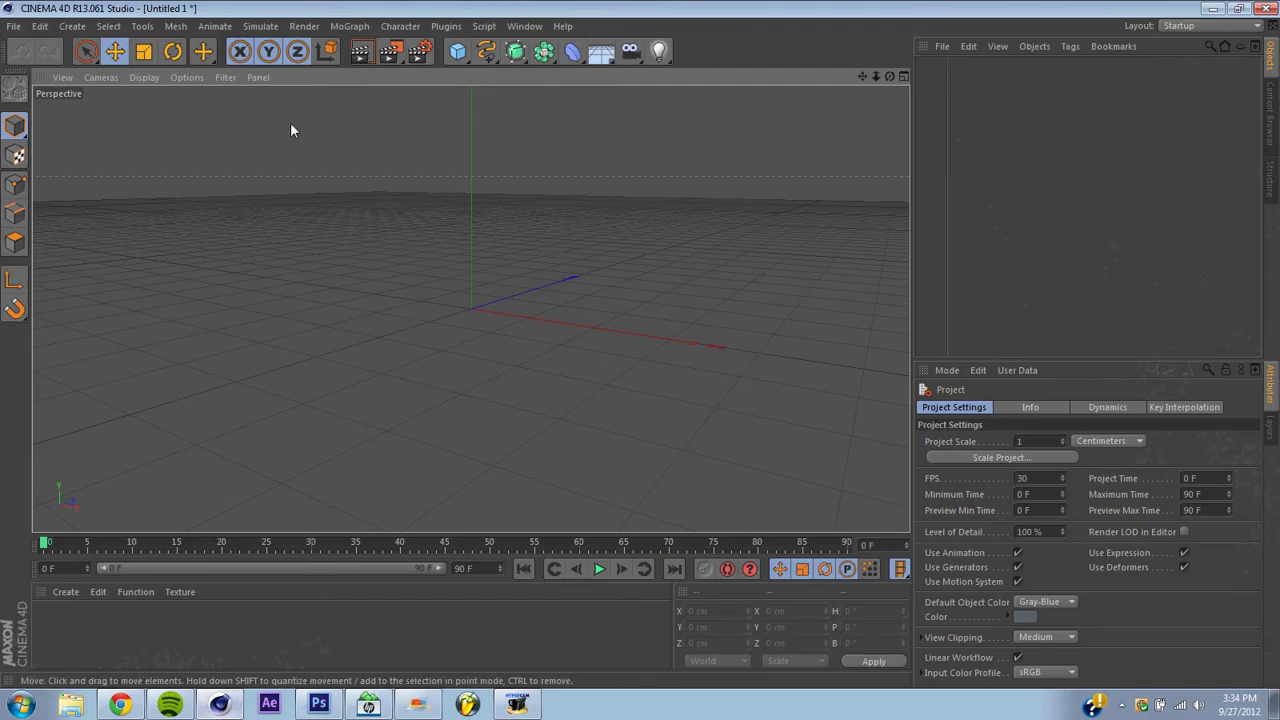
click(14, 26)
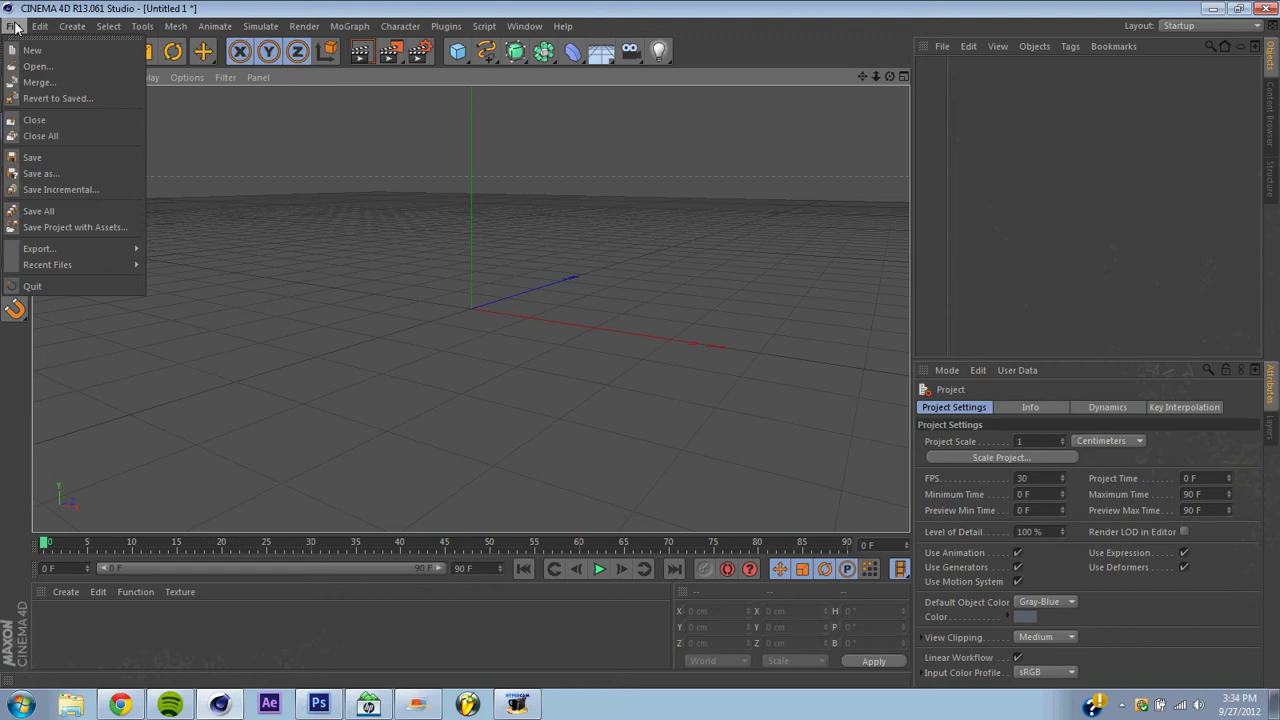
click(47, 70)
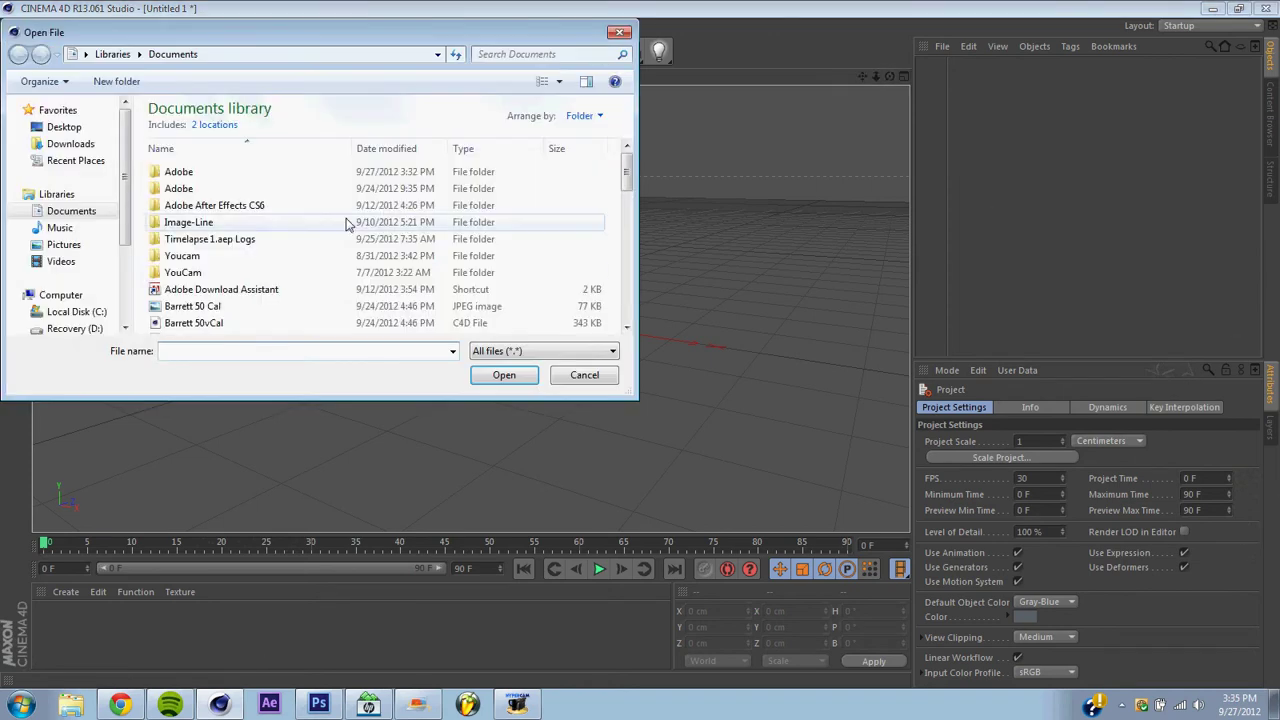
drag(627, 170, 607, 275)
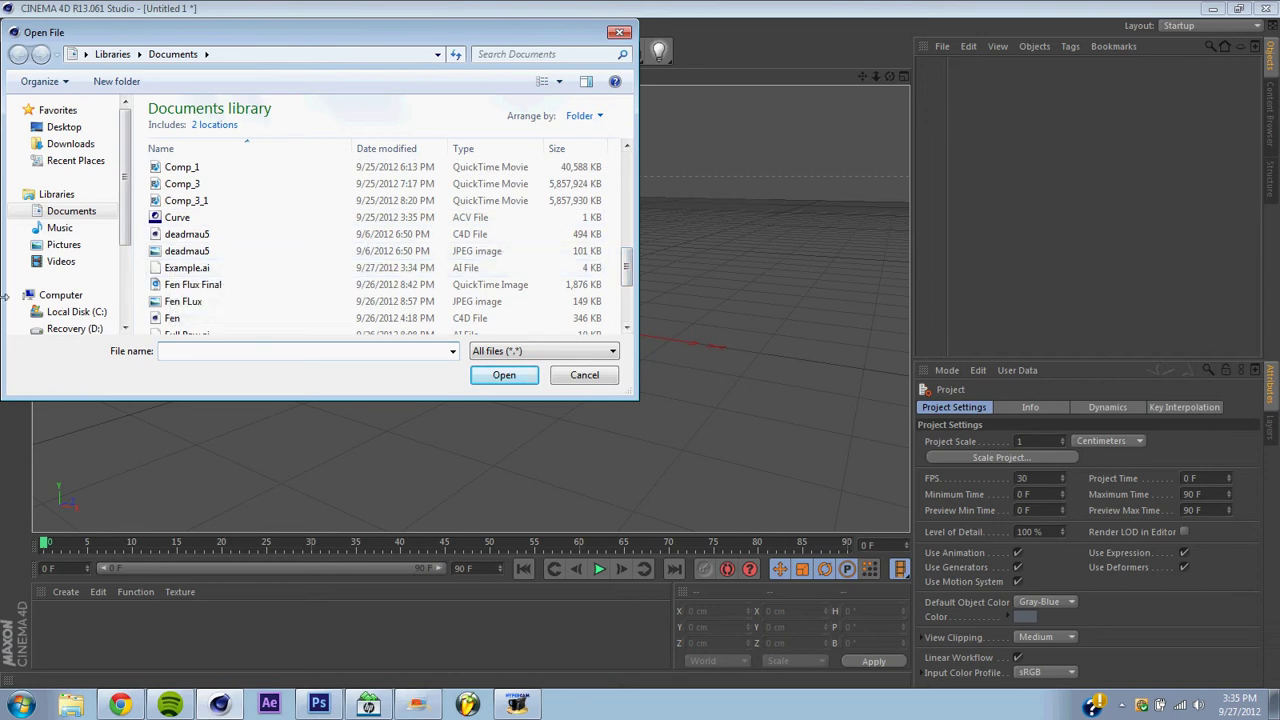
click(153, 271)
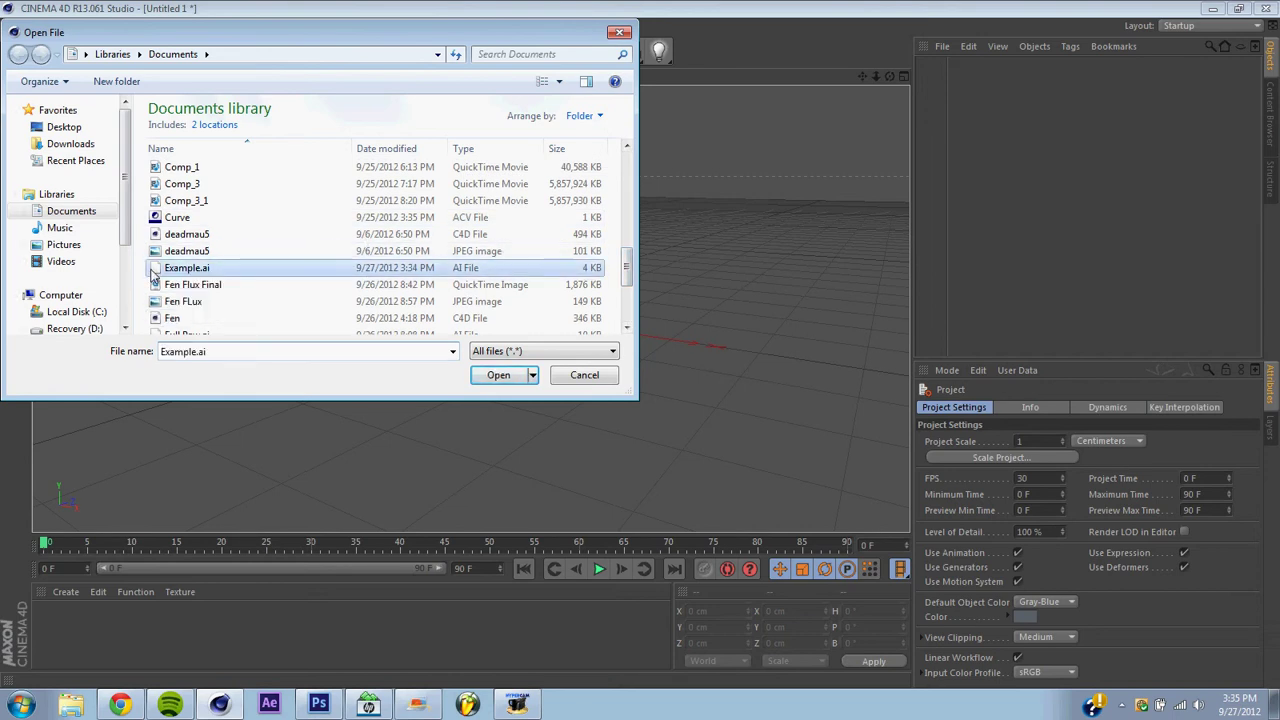
click(494, 377)
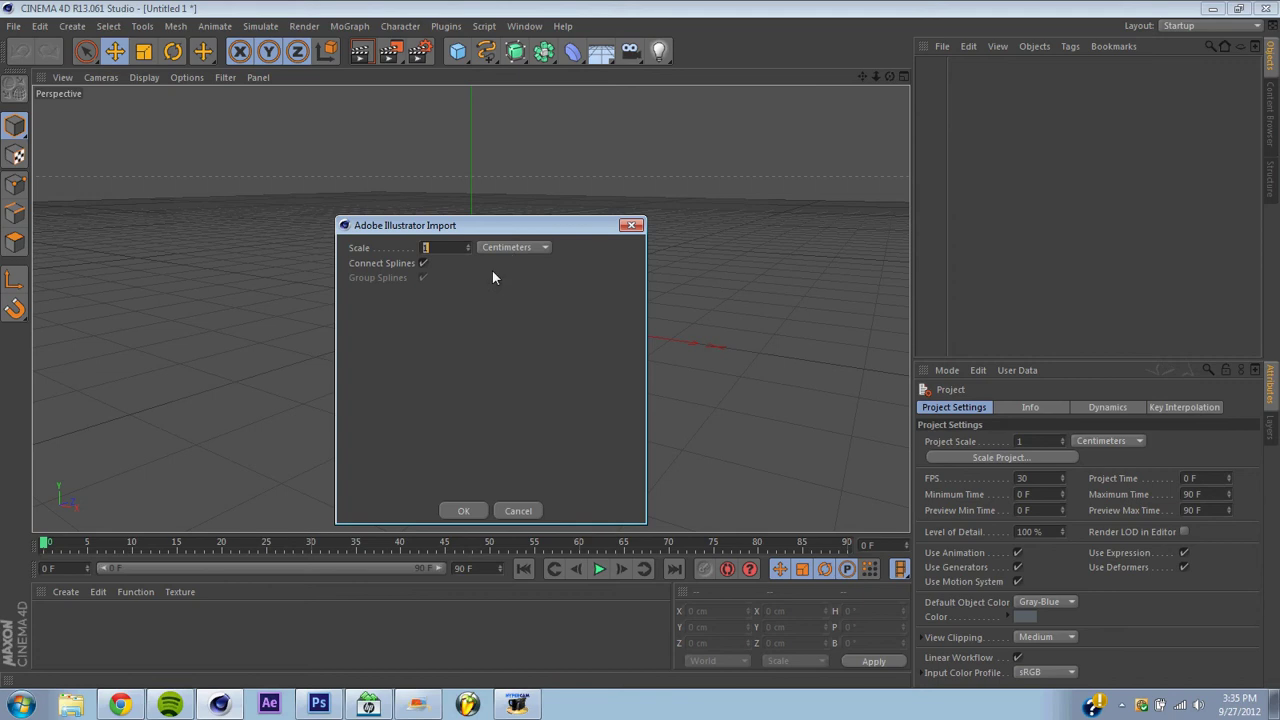
click(461, 510)
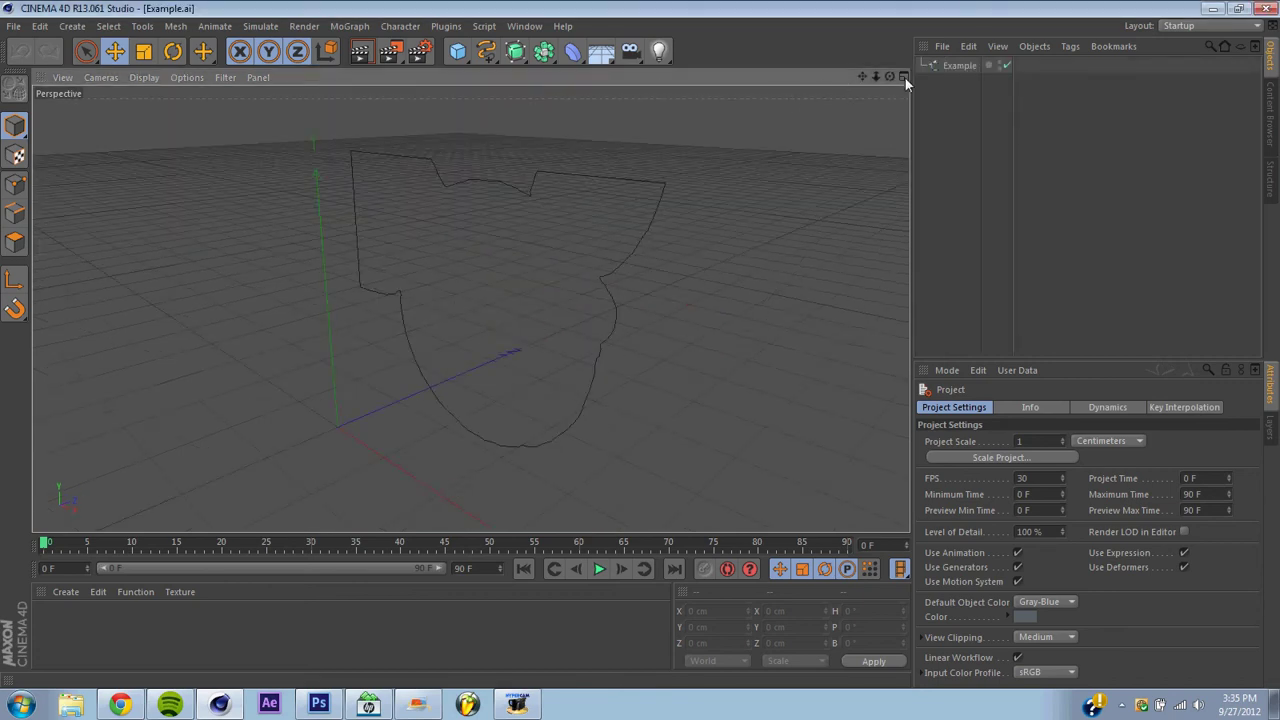
mouse_move(889, 77)
mouse_down()
mouse_move(860, 95)
mouse_move(800, 90)
mouse_move(880, 110)
mouse_move(870, 100)
mouse_move(760, 118)
mouse_up()
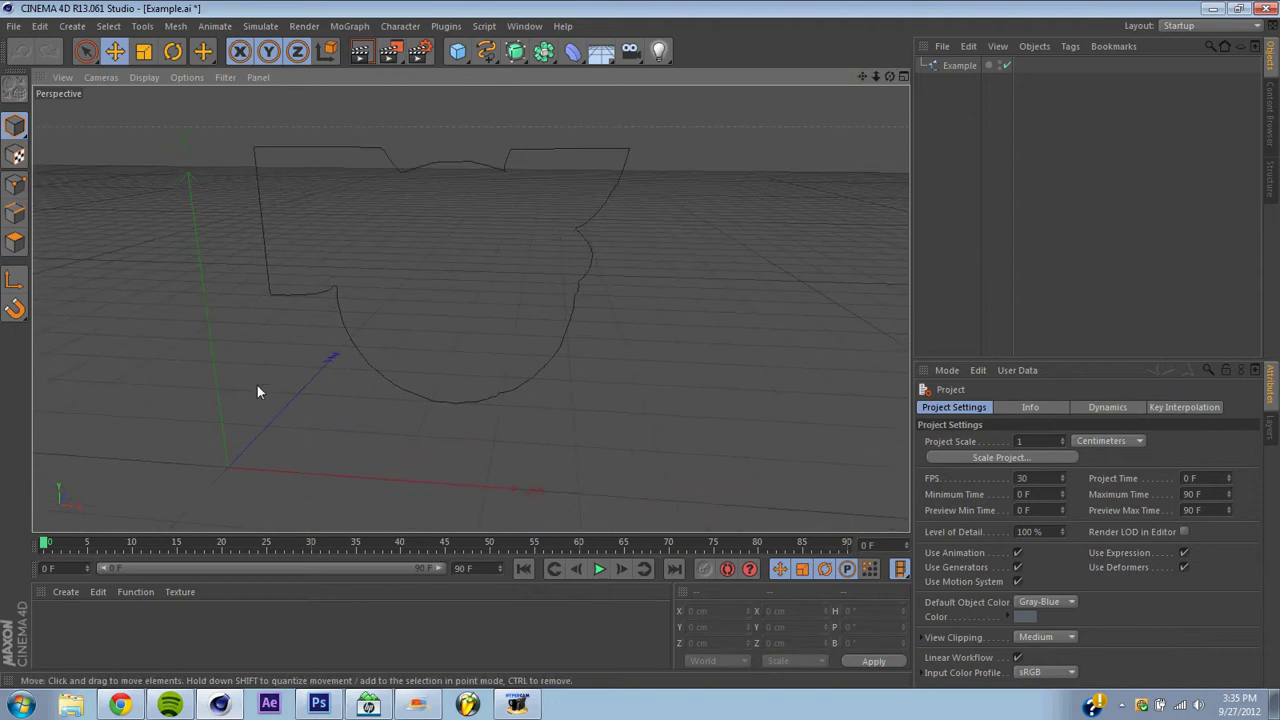
click(315, 704)
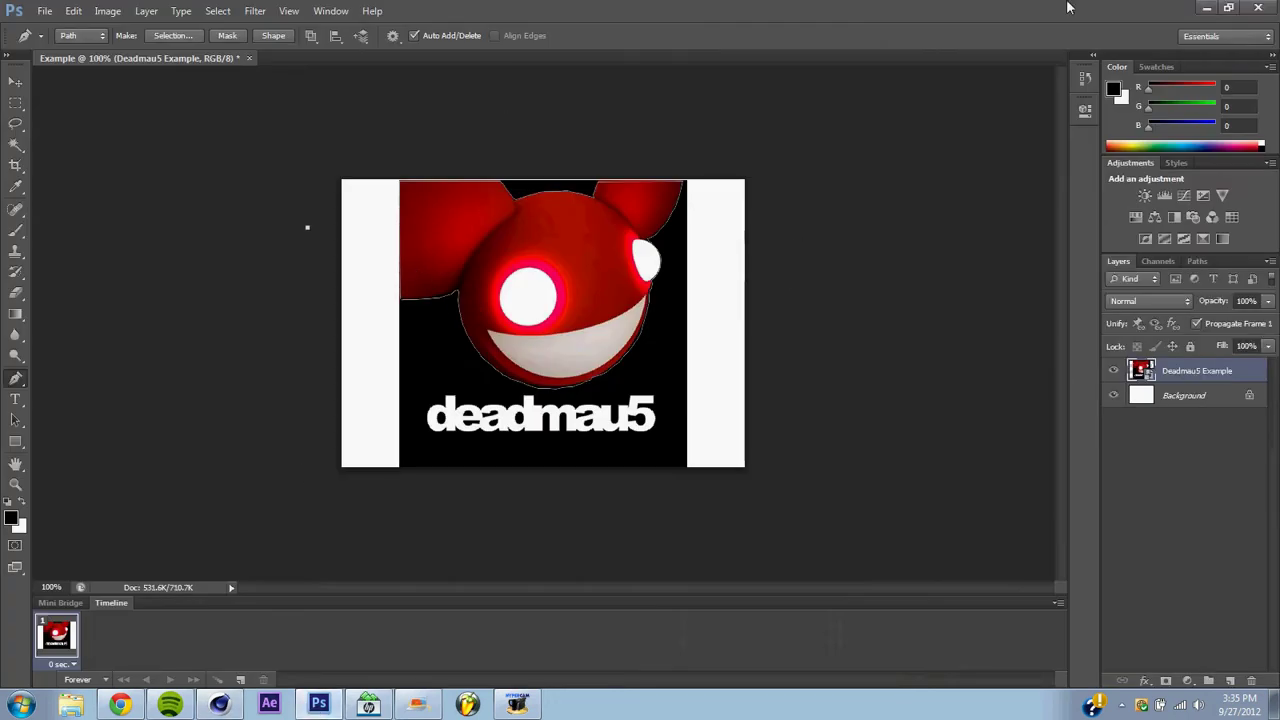
click(1206, 7)
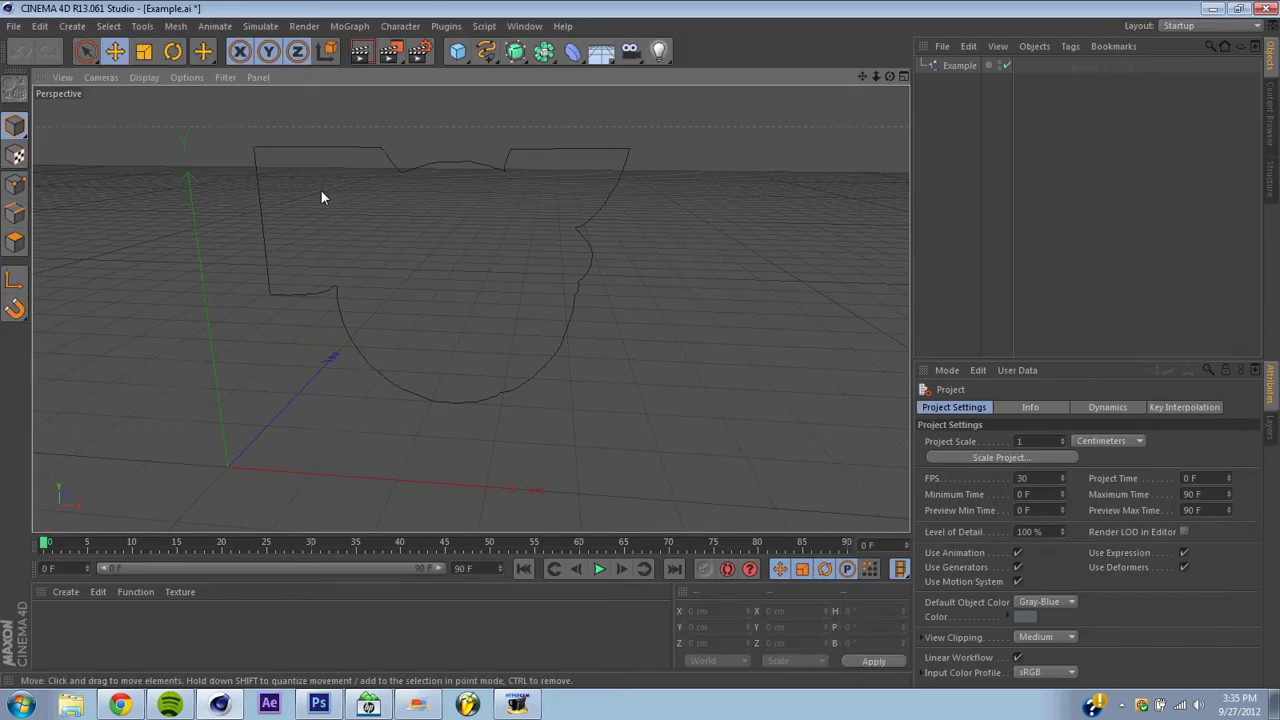
drag(889, 77, 830, 82)
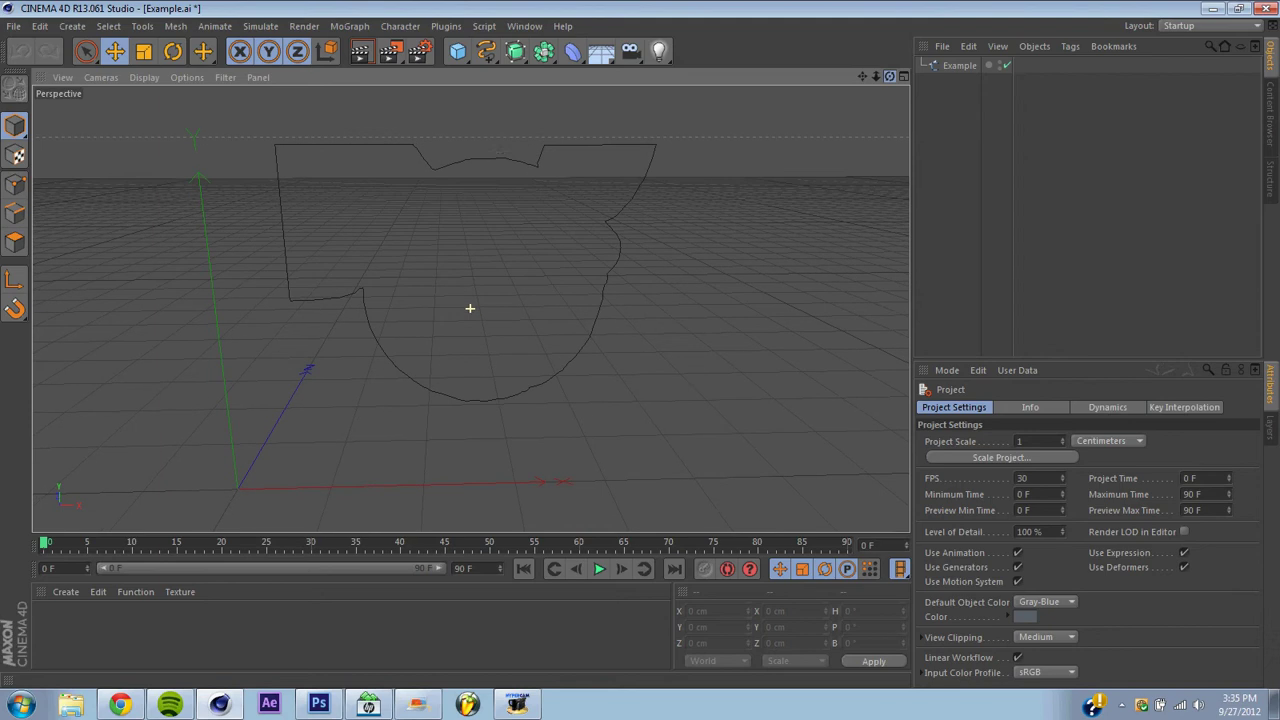
Step: Add an Extrude NURBS generator from the NURBS palette
click(512, 51)
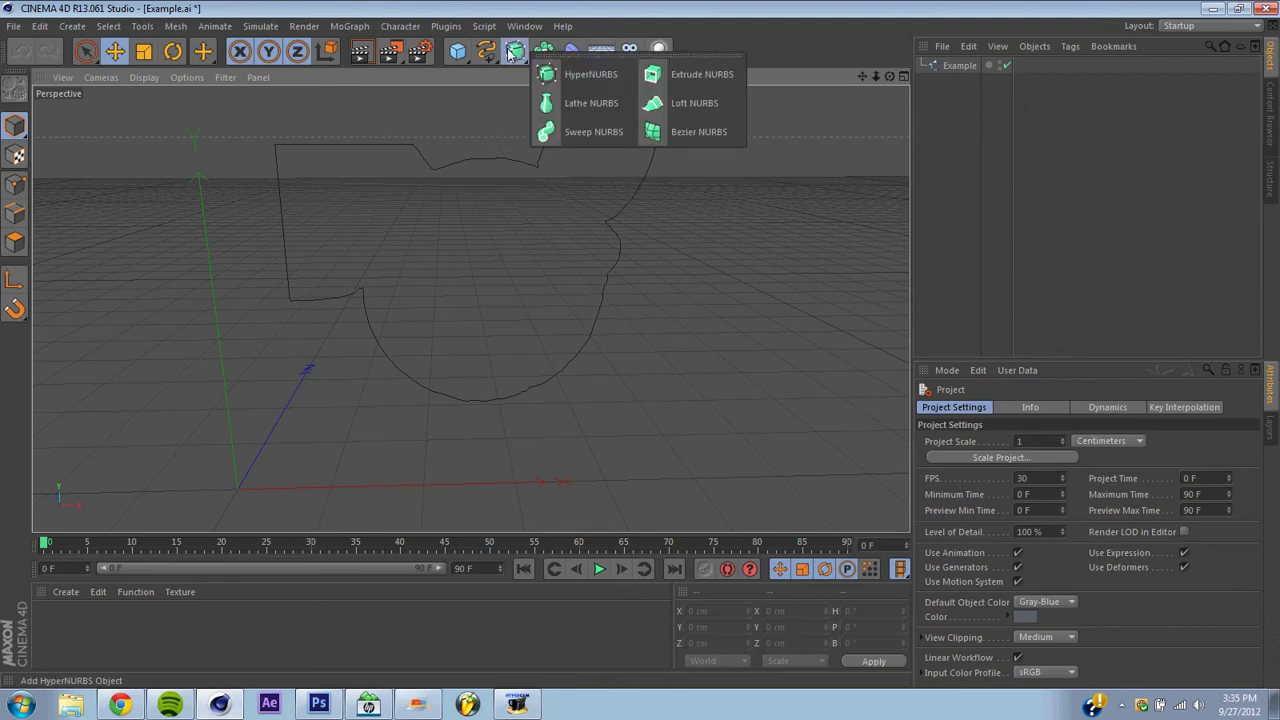
click(545, 9)
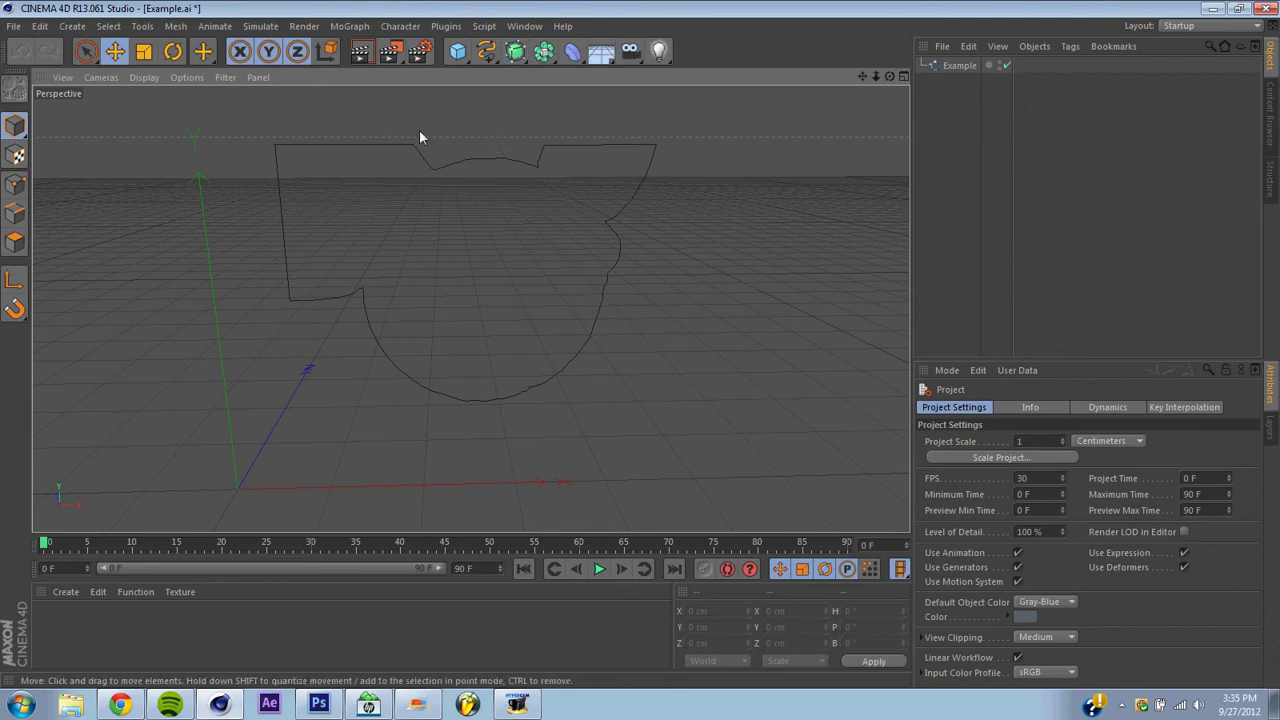
click(518, 58)
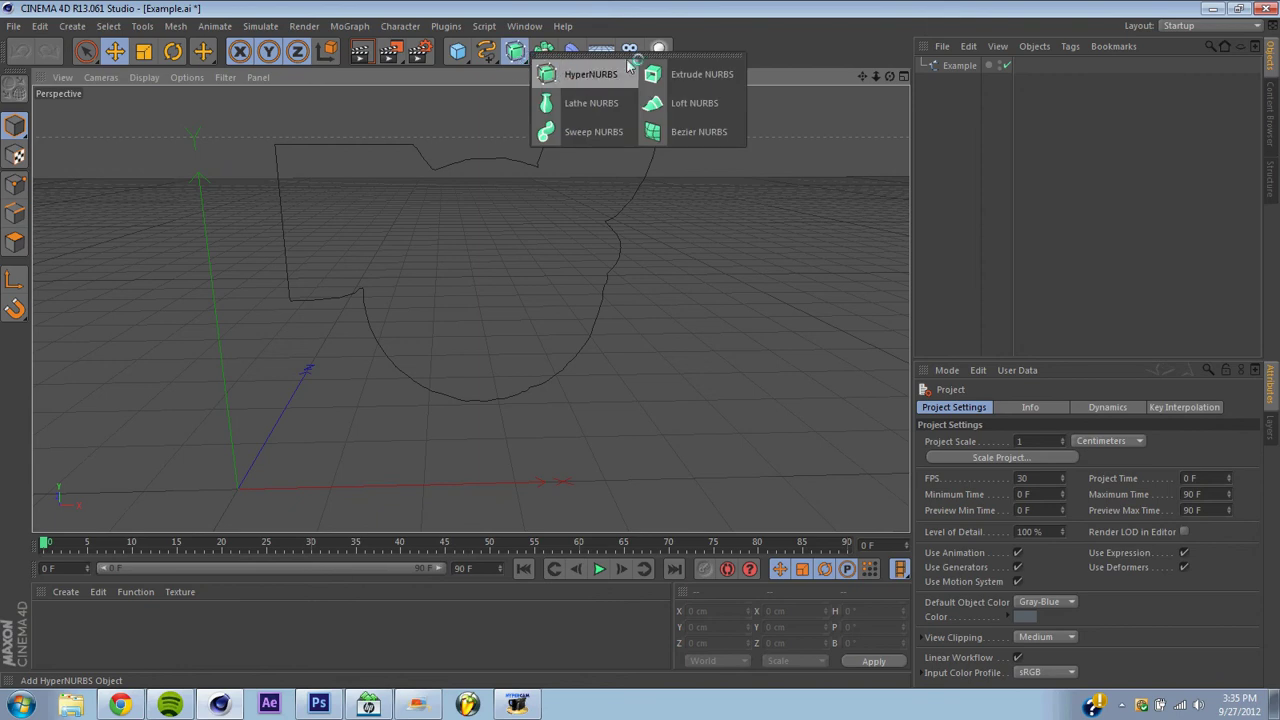
click(707, 75)
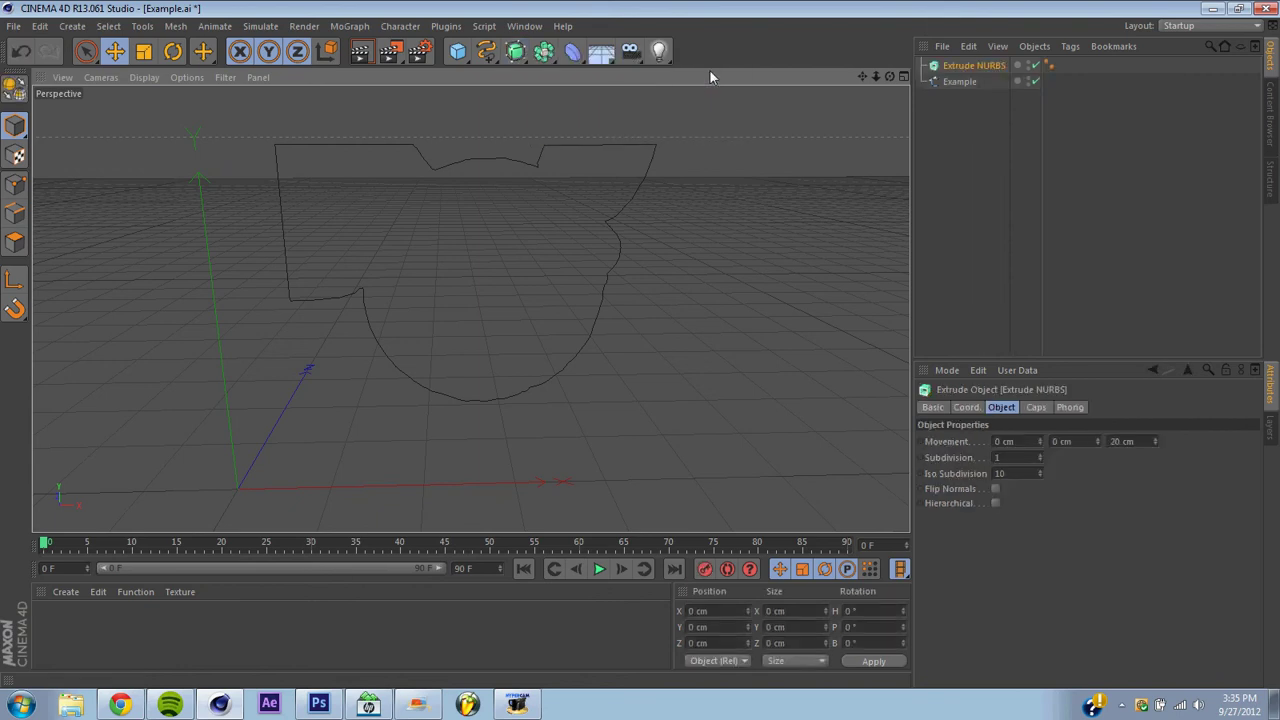
Step: Parent the Example spline under Extrude NURBS to form the solid head
click(962, 84)
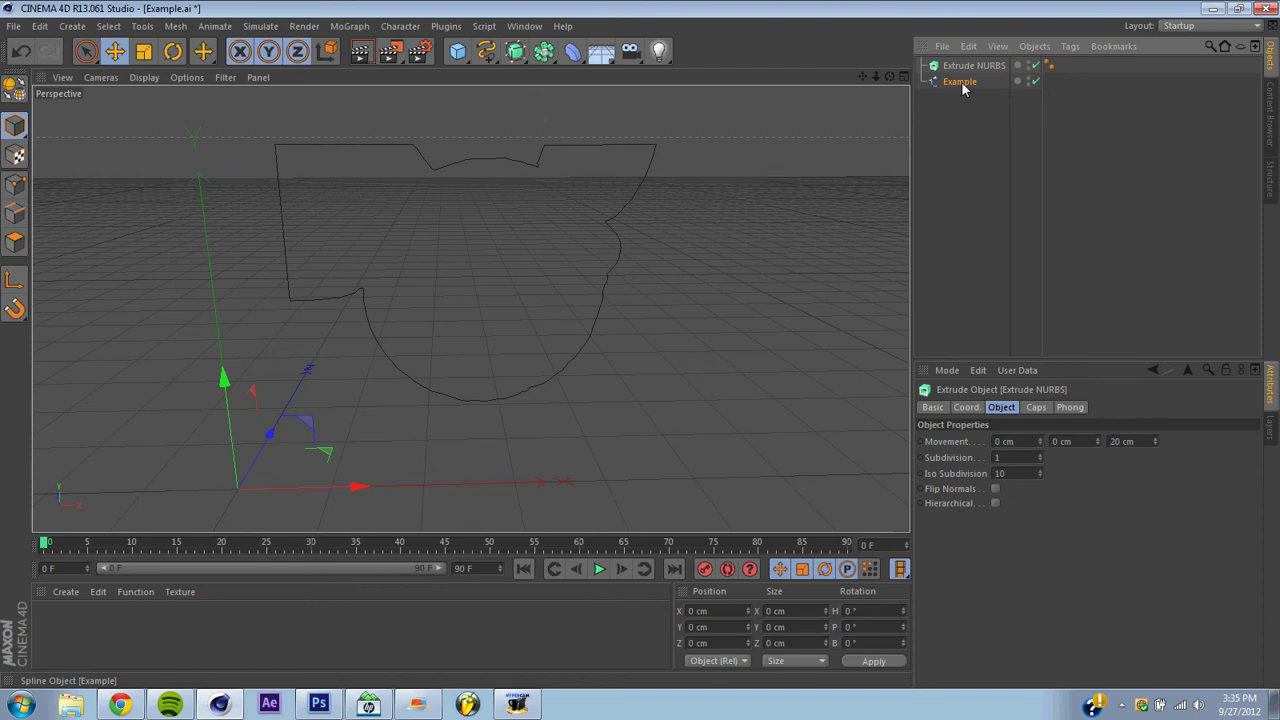
mouse_move(962, 83)
mouse_down()
mouse_move(968, 66)
mouse_move(750, 90)
mouse_up()
click(956, 161)
drag(470, 308, 470, 308)
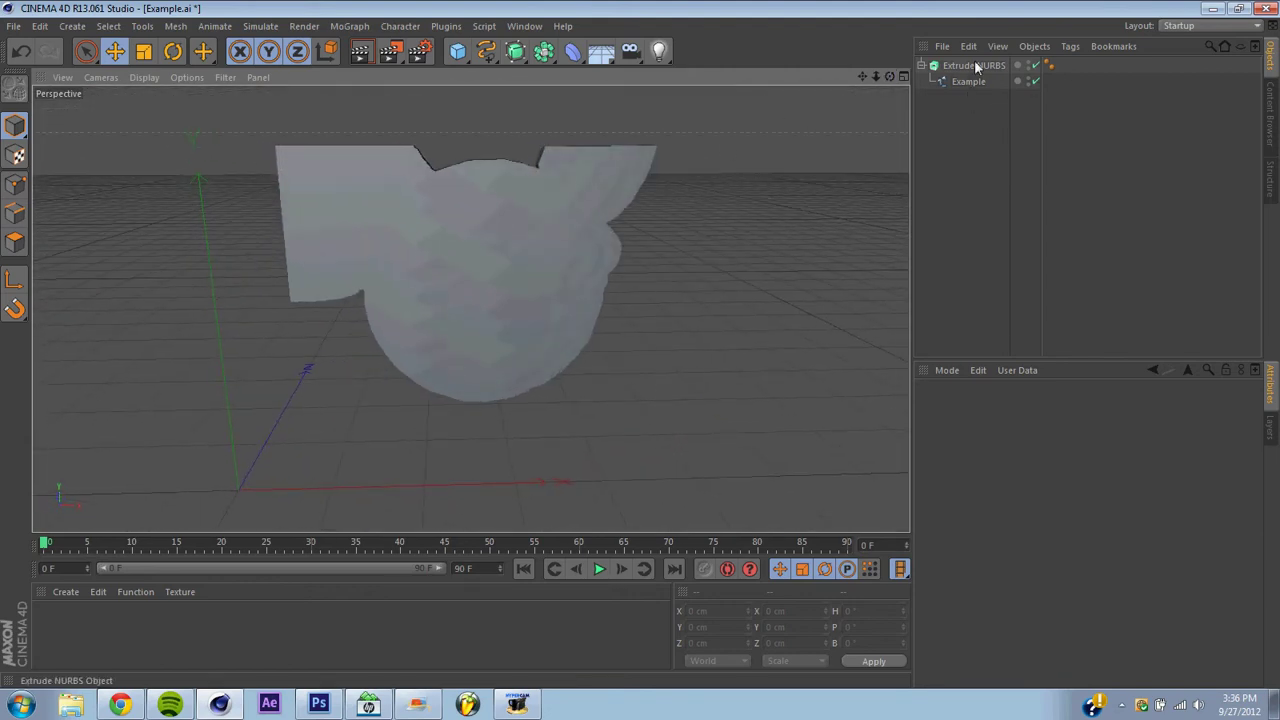
click(970, 66)
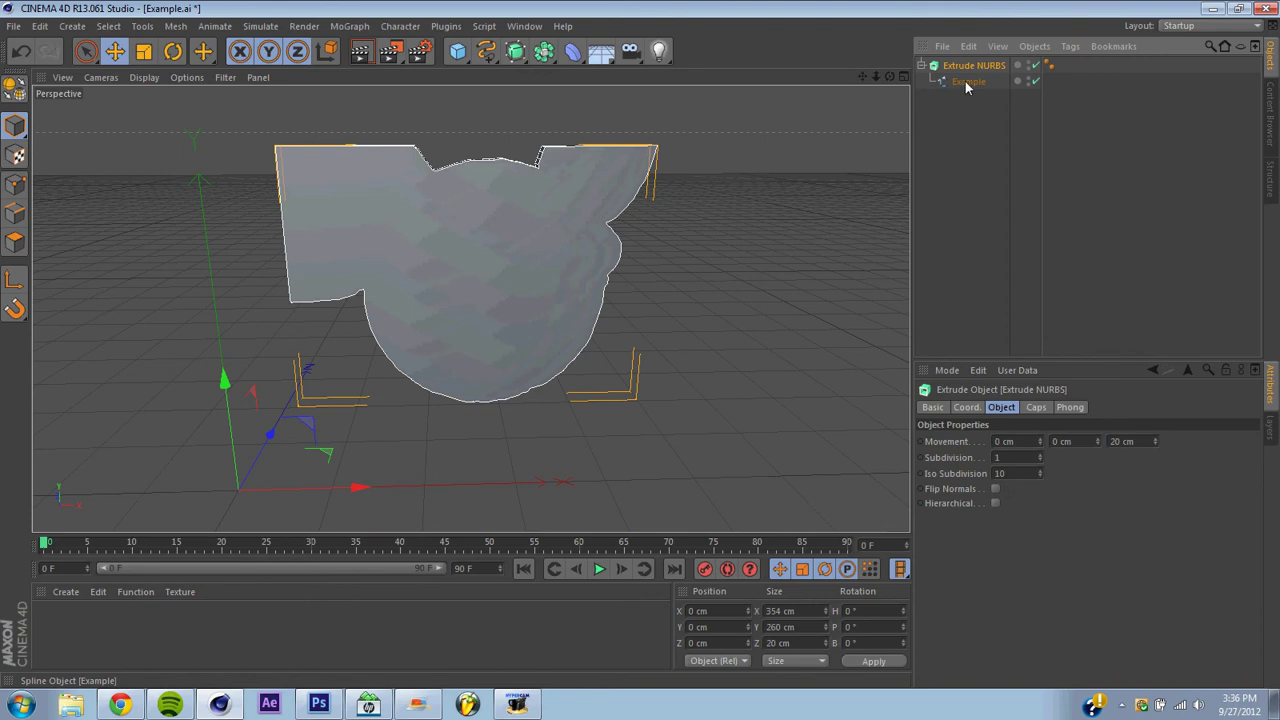
click(966, 83)
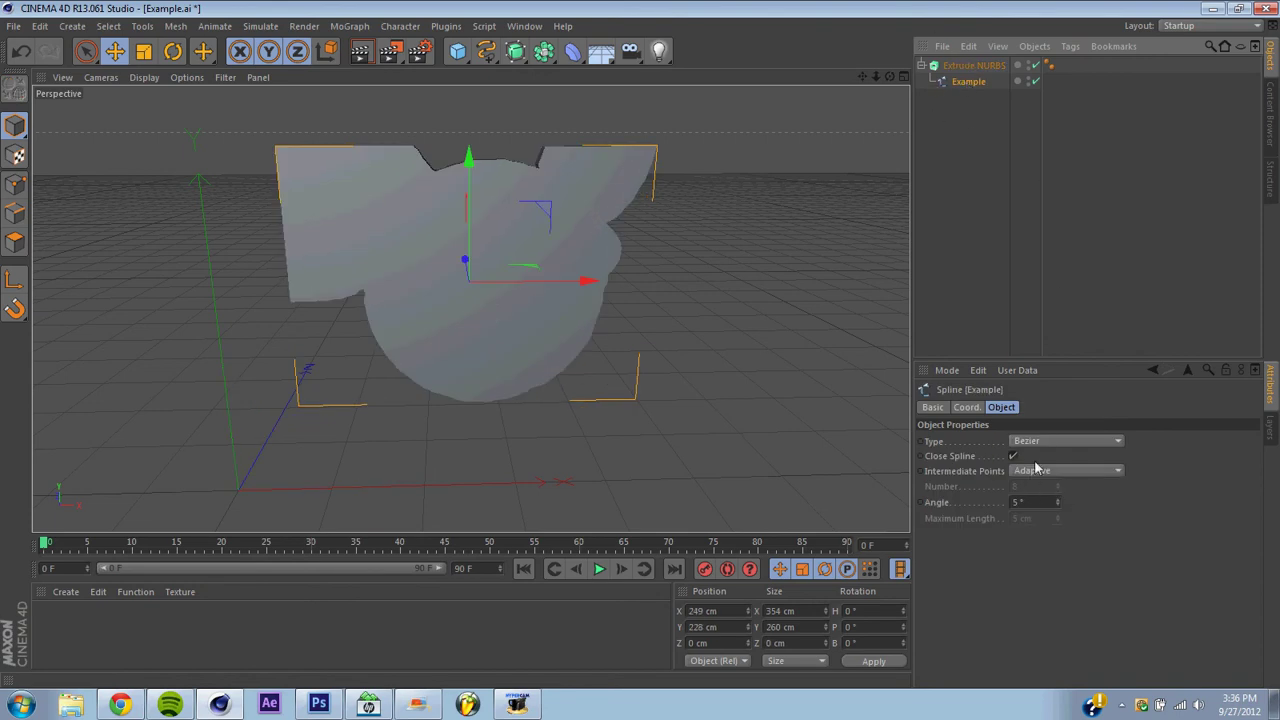
Step: Review the Example spline's Coord, Basic and Object attribute tabs
click(967, 413)
click(947, 407)
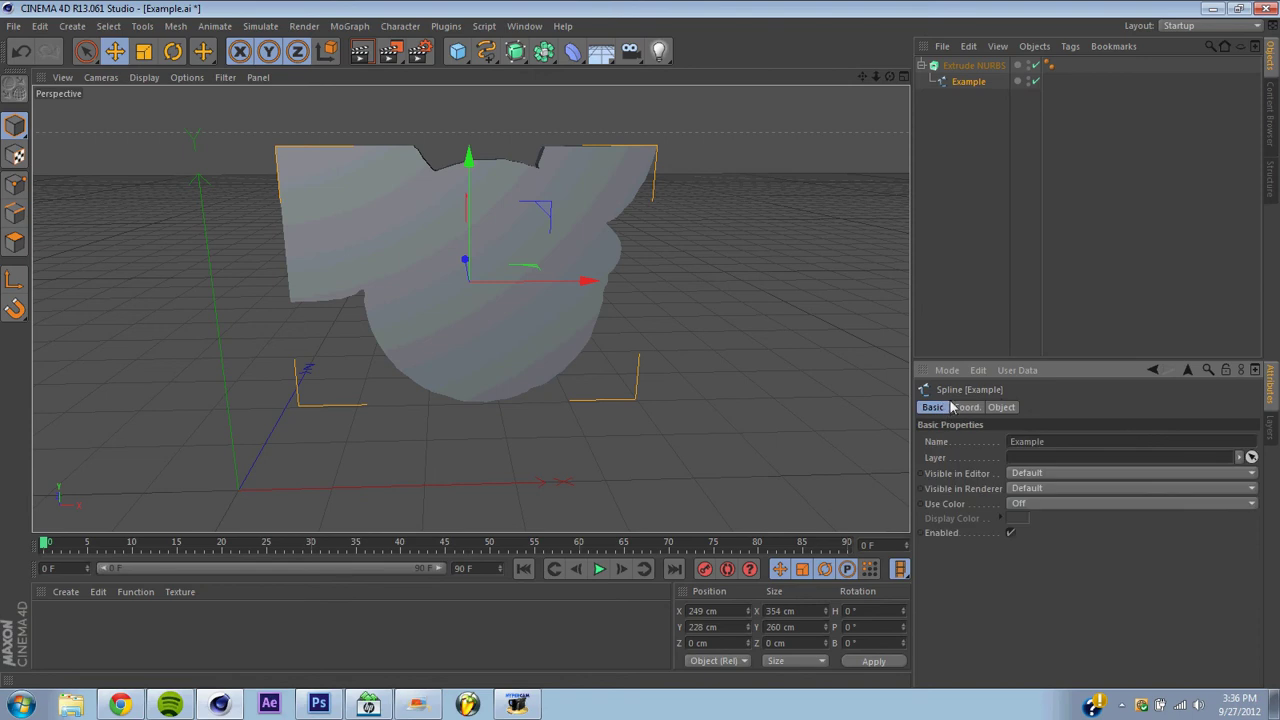
click(1002, 407)
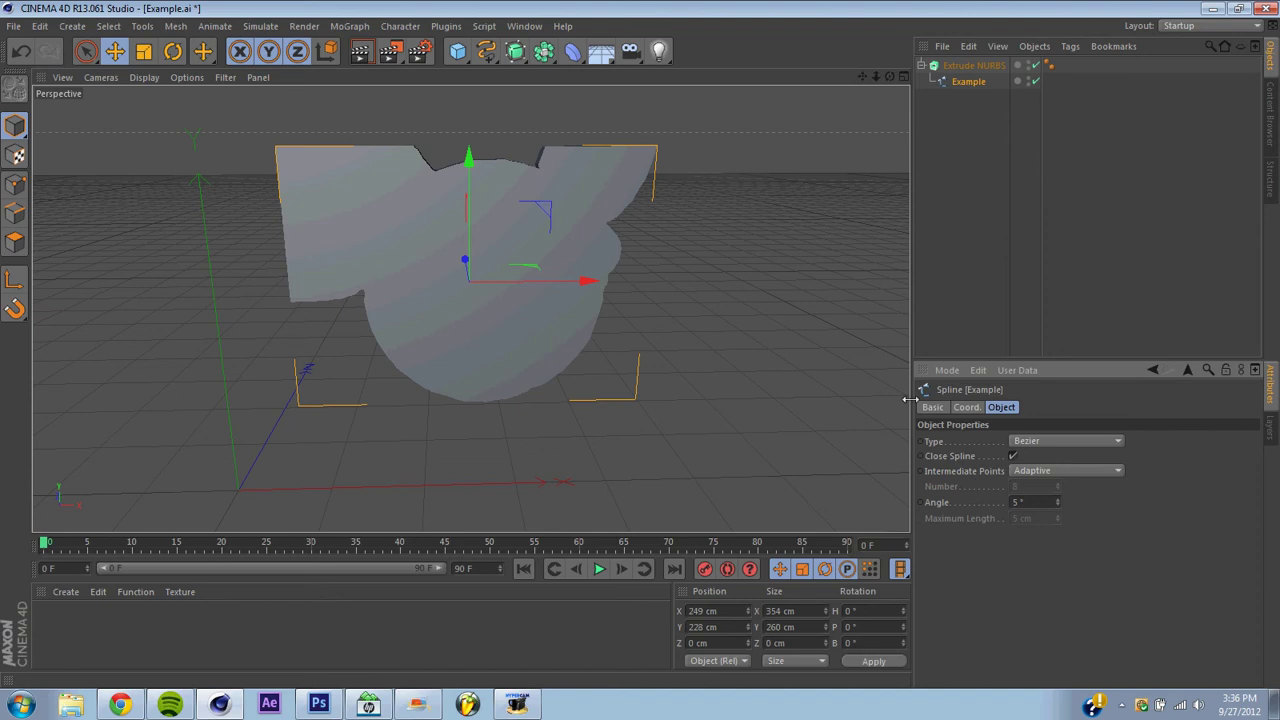
Step: Set both Extrude NURBS Start and End caps to Fillet Cap with 100 steps
click(973, 65)
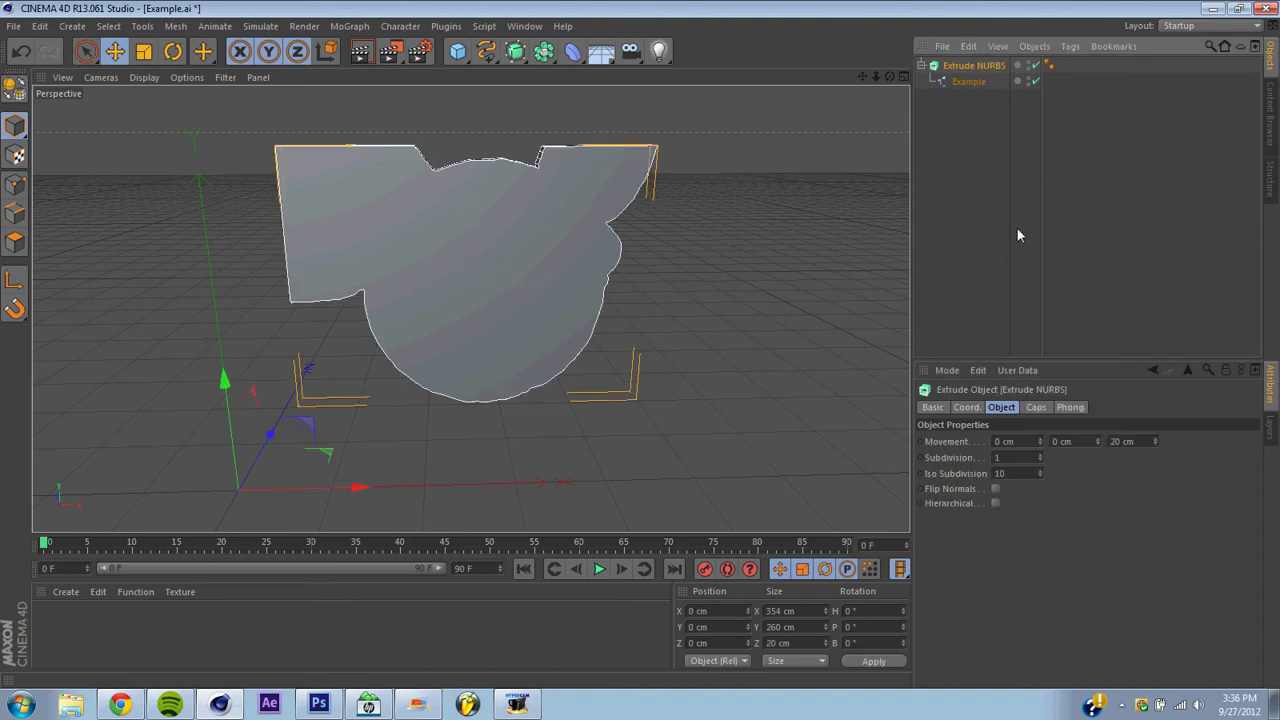
click(1046, 407)
click(1041, 441)
click(1027, 503)
click(1040, 490)
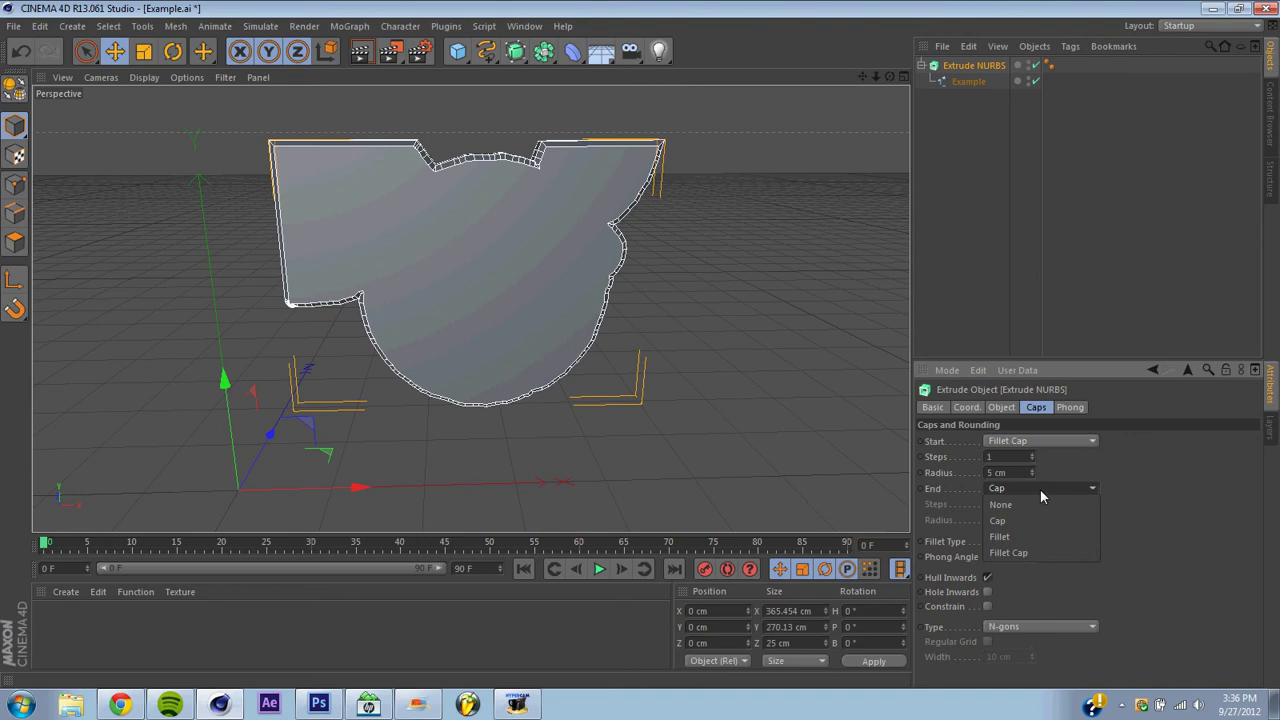
click(1034, 540)
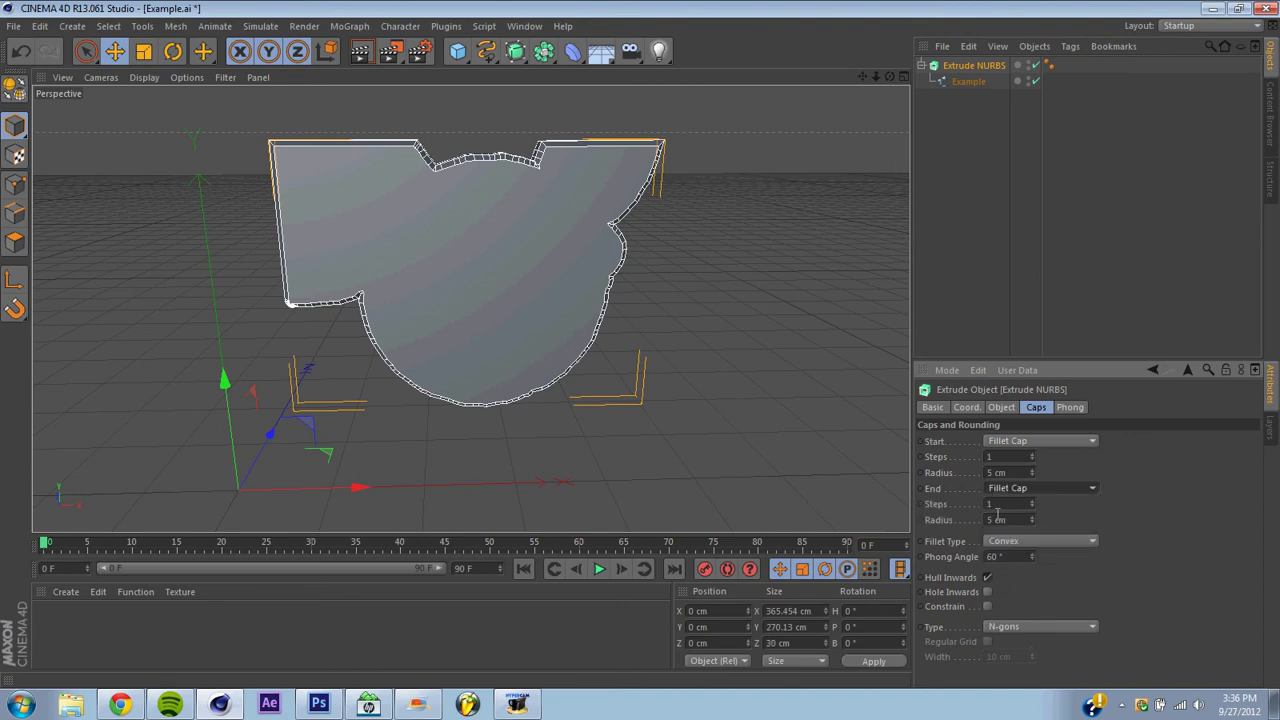
click(998, 460)
text(00)
key(Return)
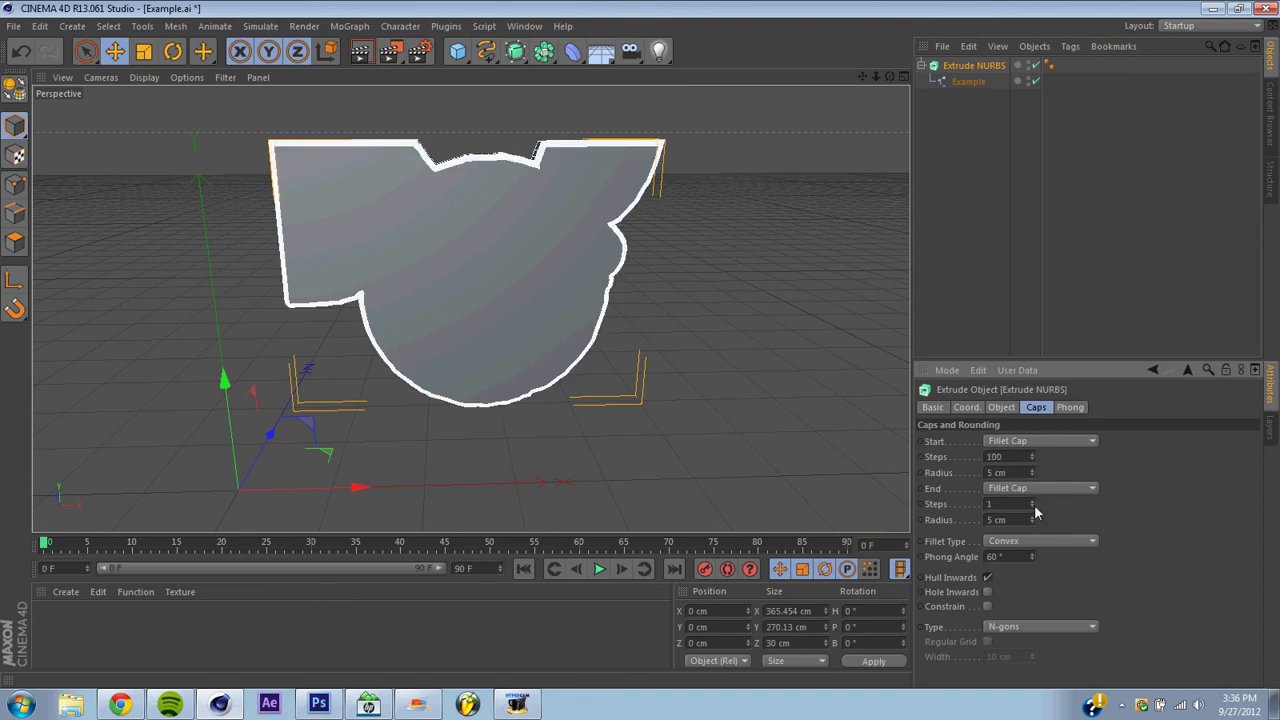
click(1020, 505)
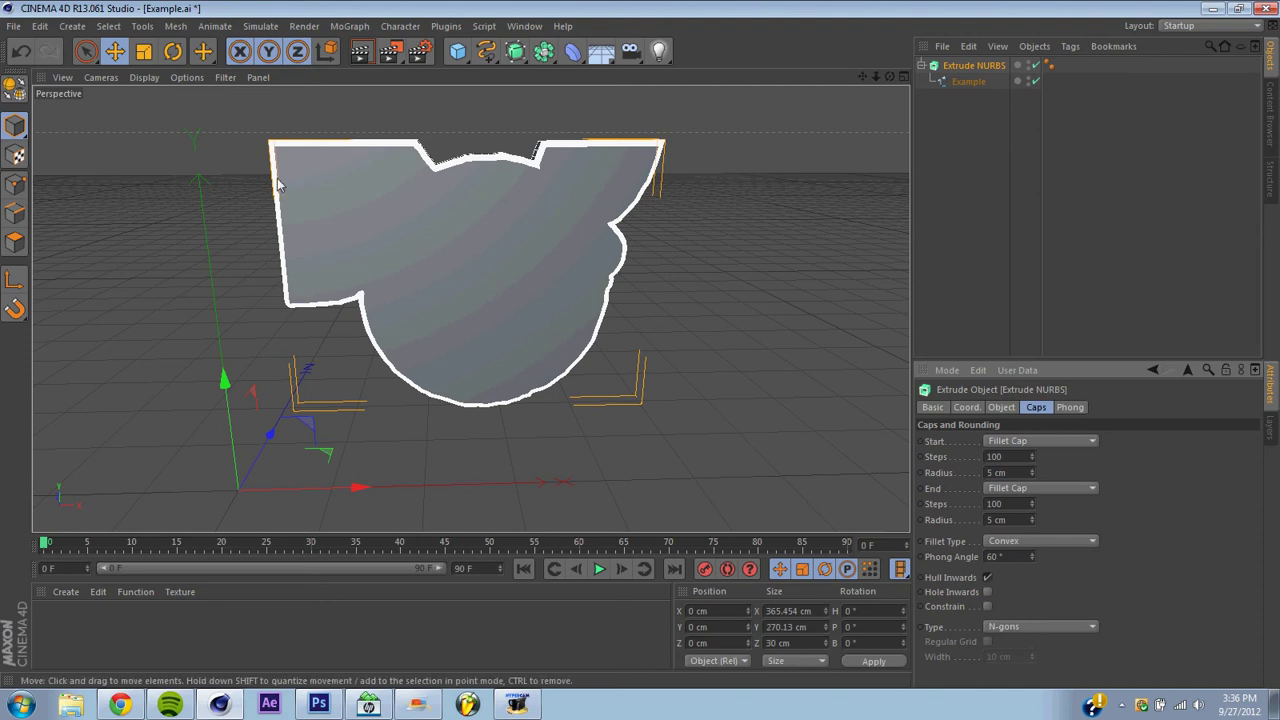
click(525, 460)
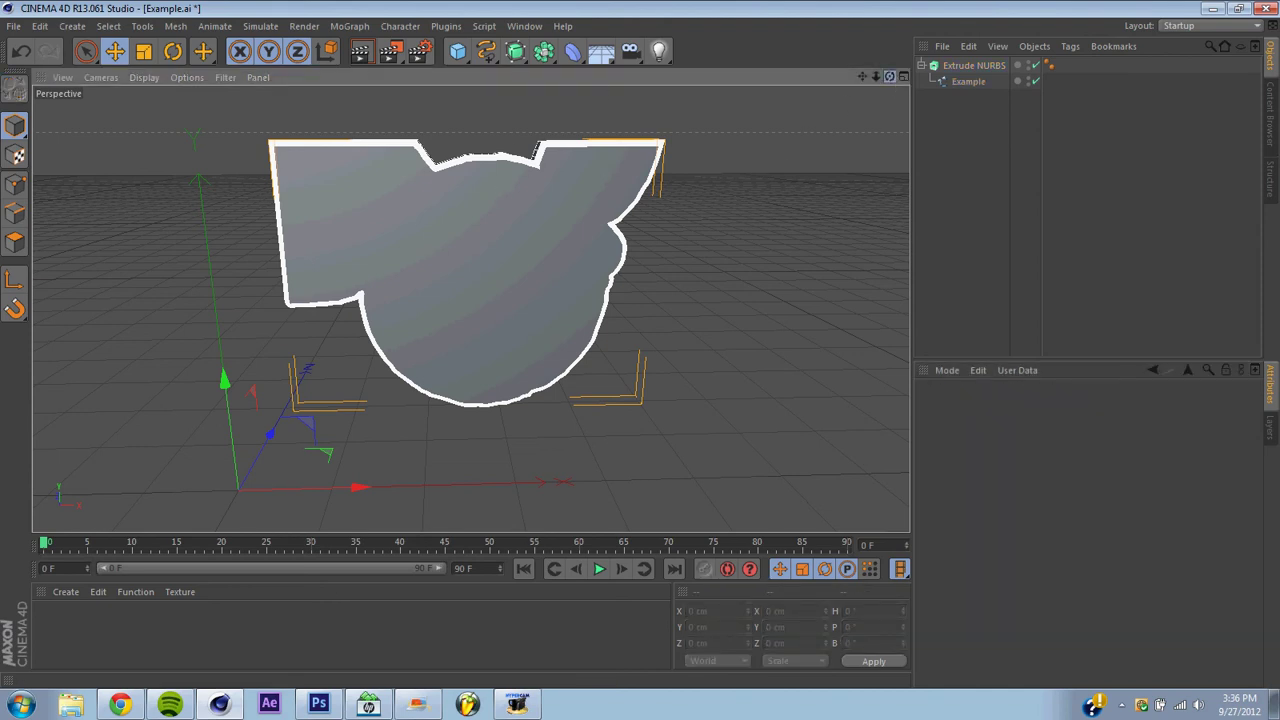
click(972, 65)
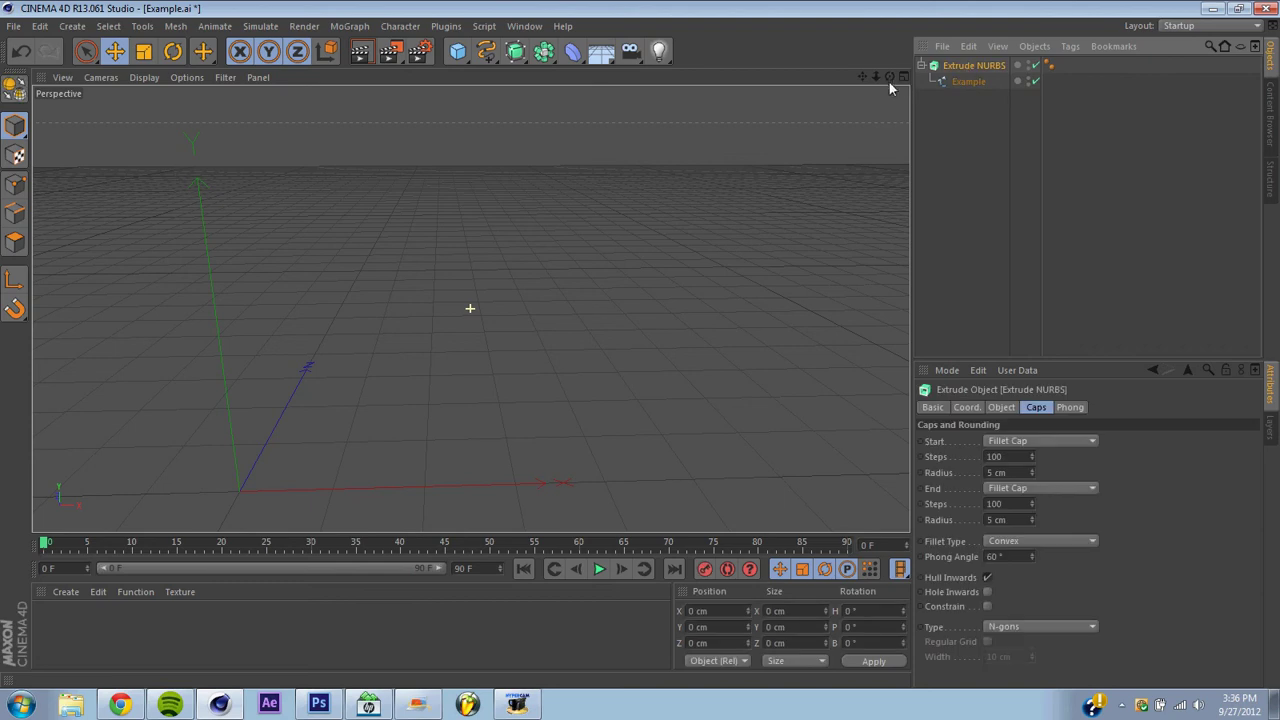
drag(887, 80, 865, 63)
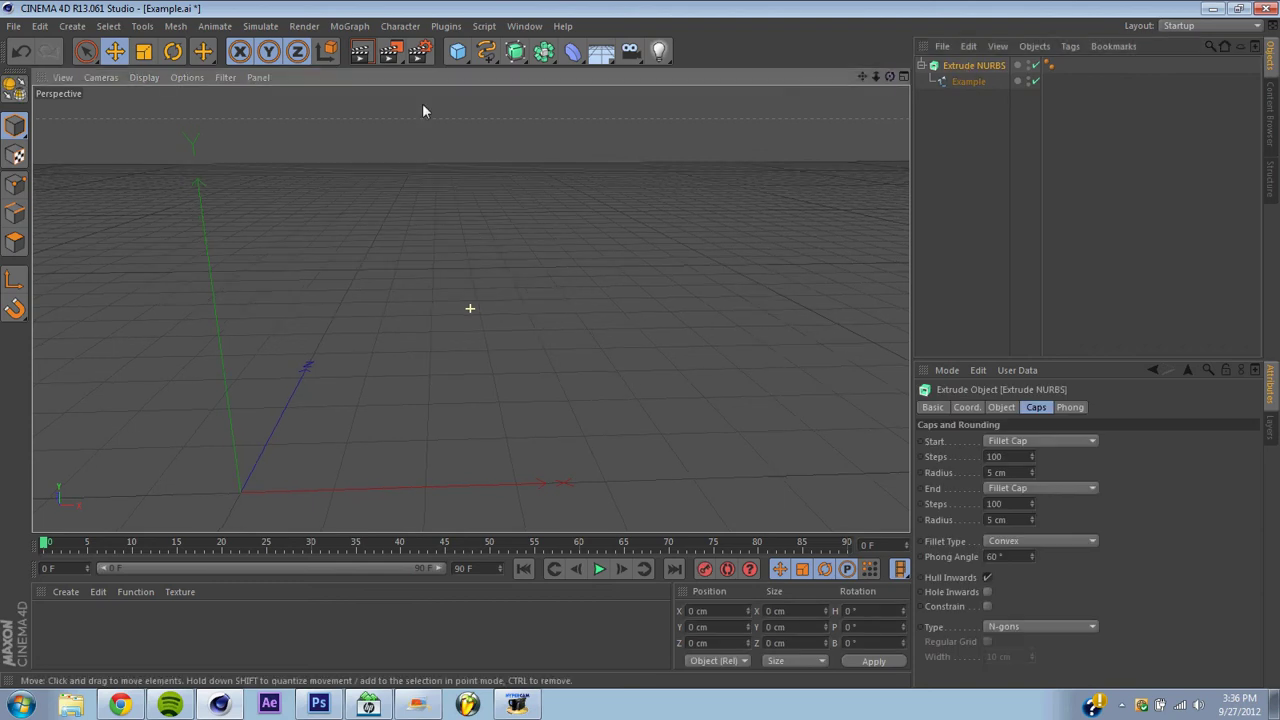
click(993, 108)
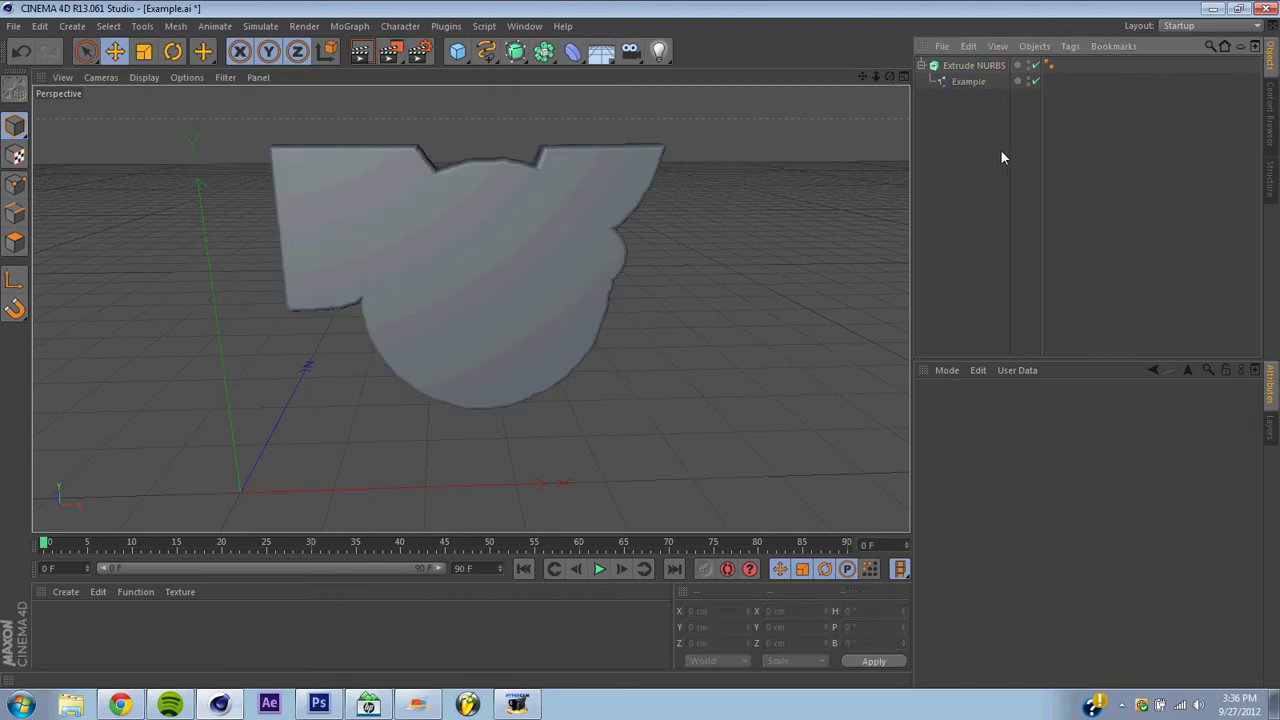
drag(887, 77, 470, 308)
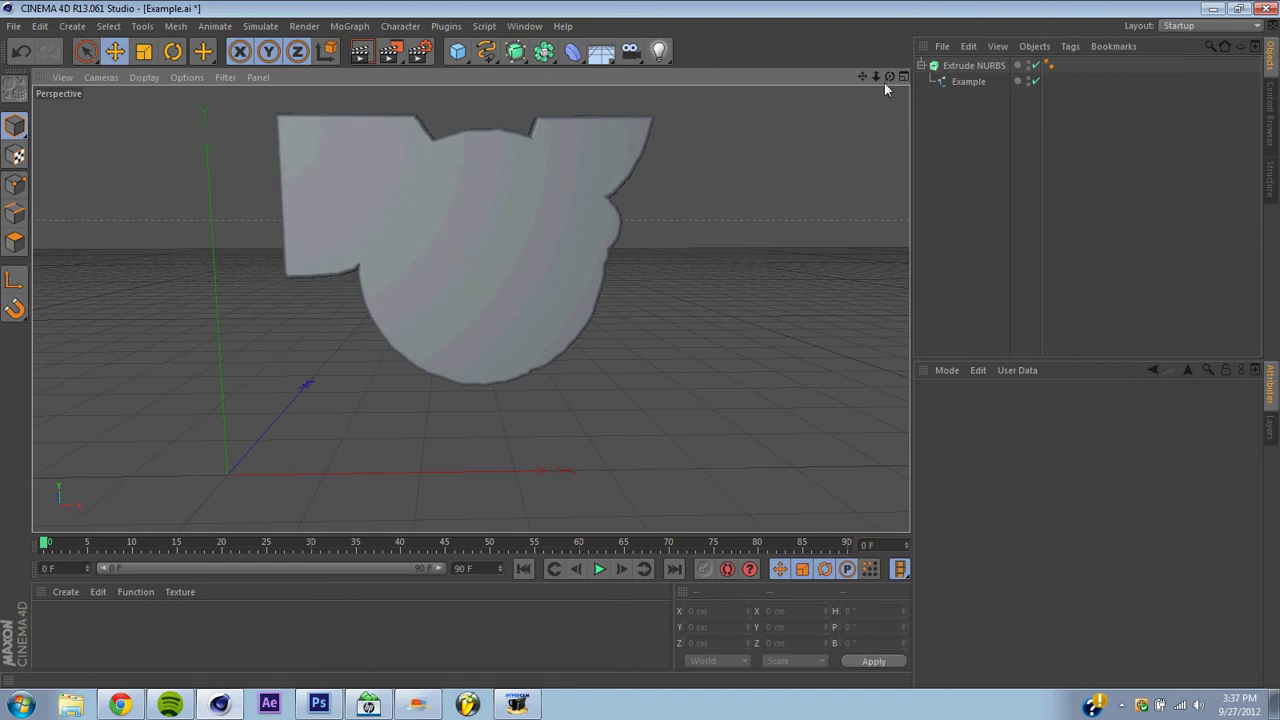
mouse_move(889, 77)
mouse_down()
mouse_move(860, 80)
mouse_move(905, 82)
mouse_up()
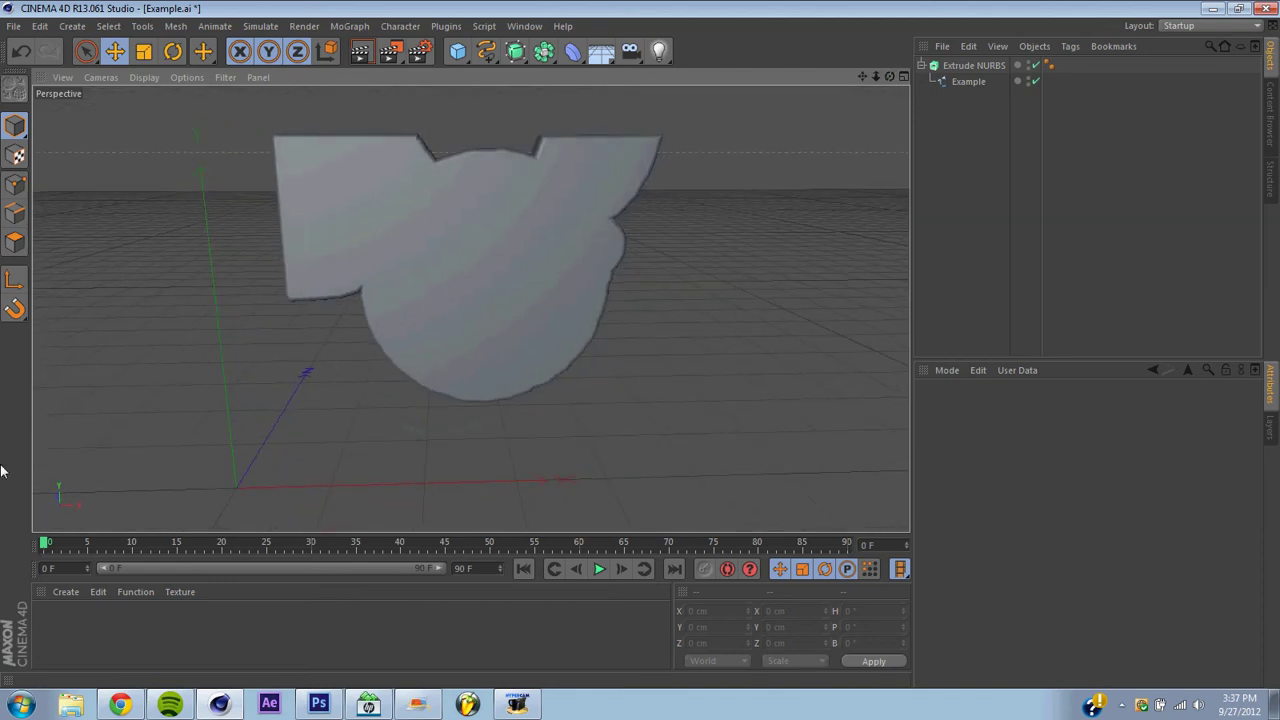
Step: Create material Mat with red colour and Reflection enabled at 19% brightness
click(65, 590)
click(100, 451)
click(47, 628)
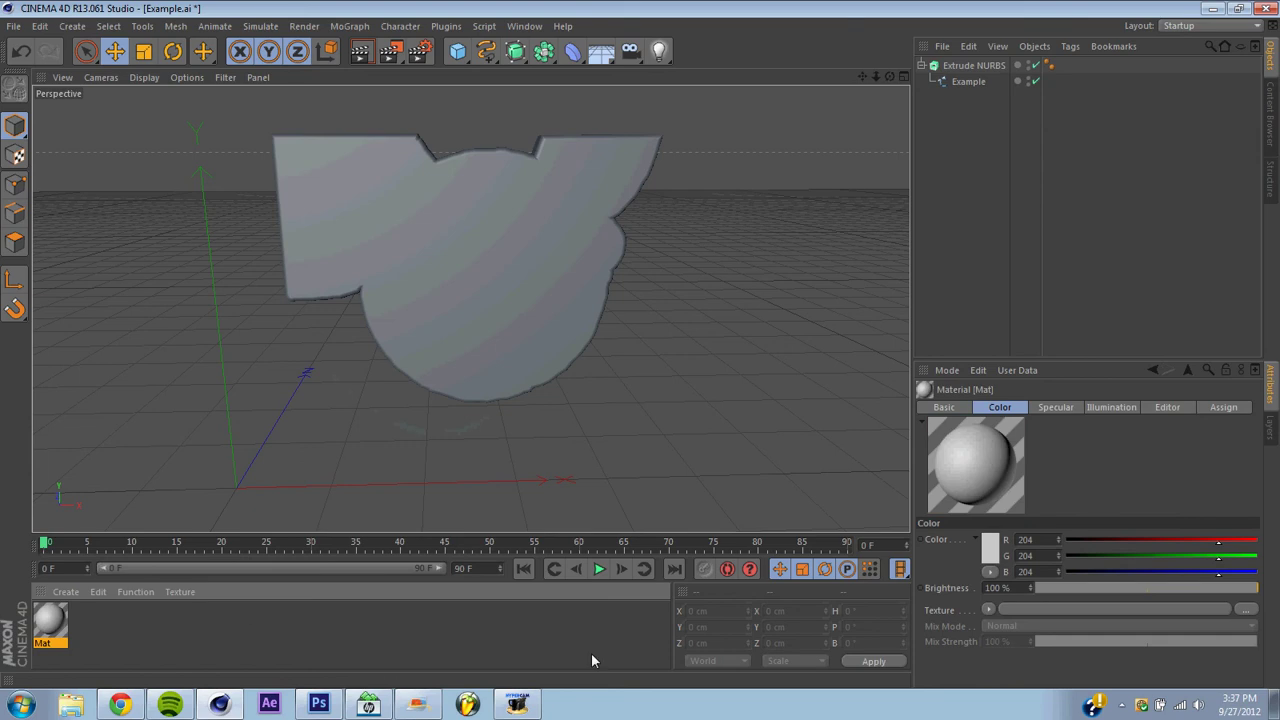
double_click(50, 624)
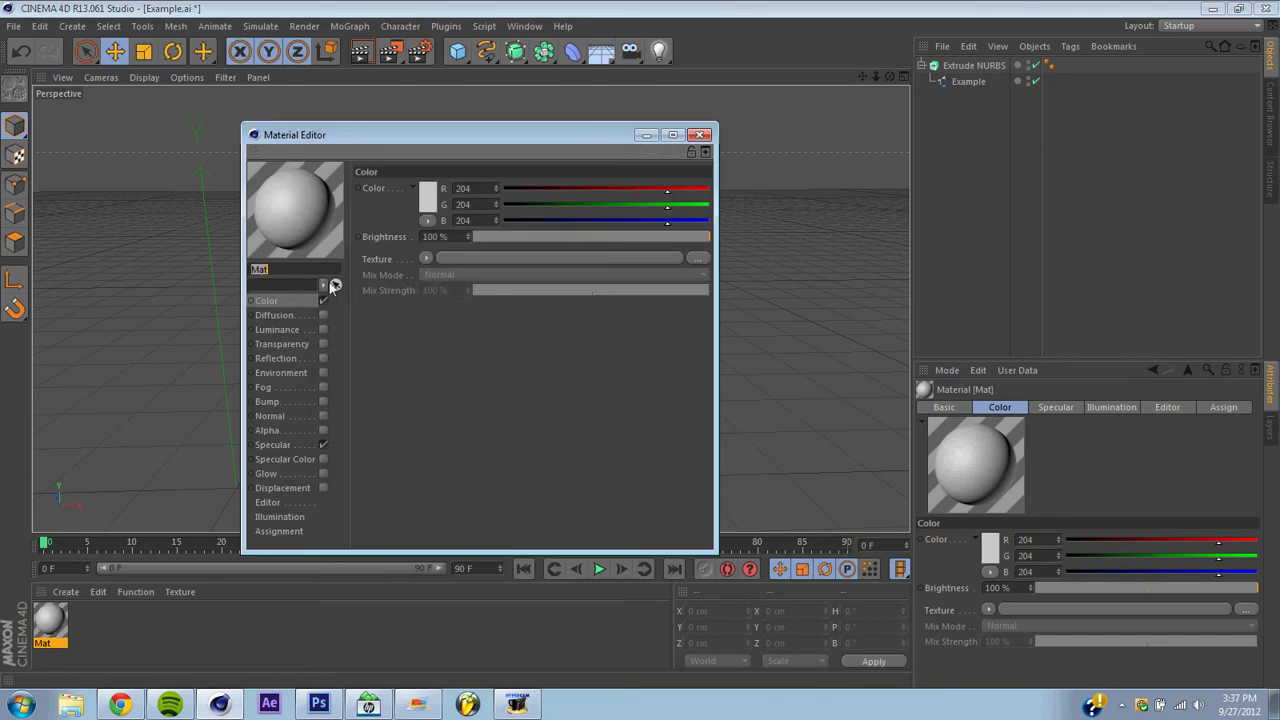
click(428, 194)
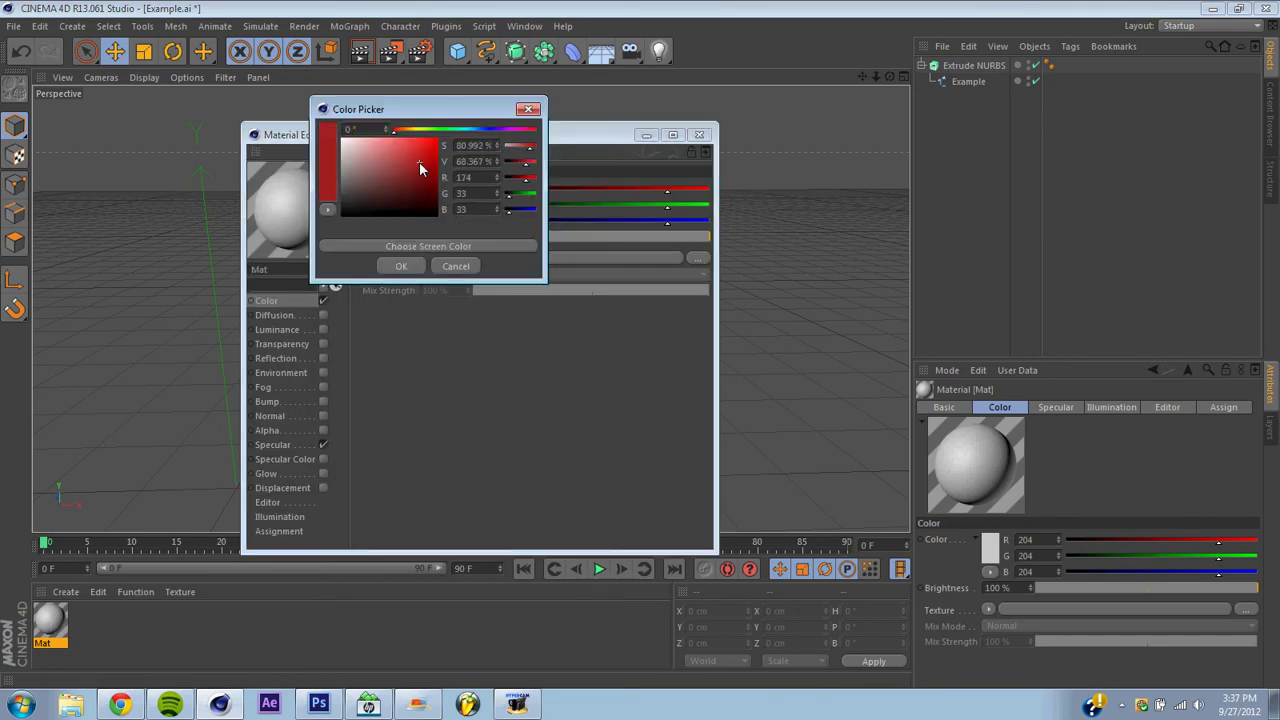
click(398, 266)
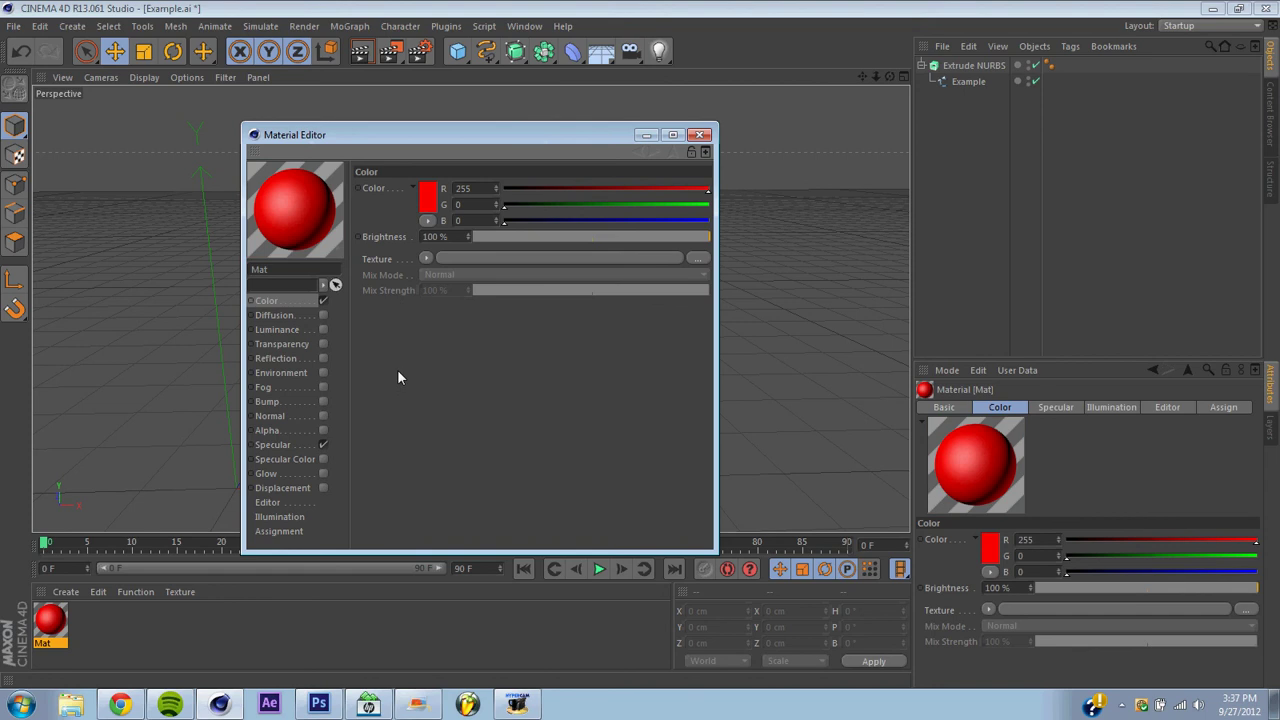
click(280, 357)
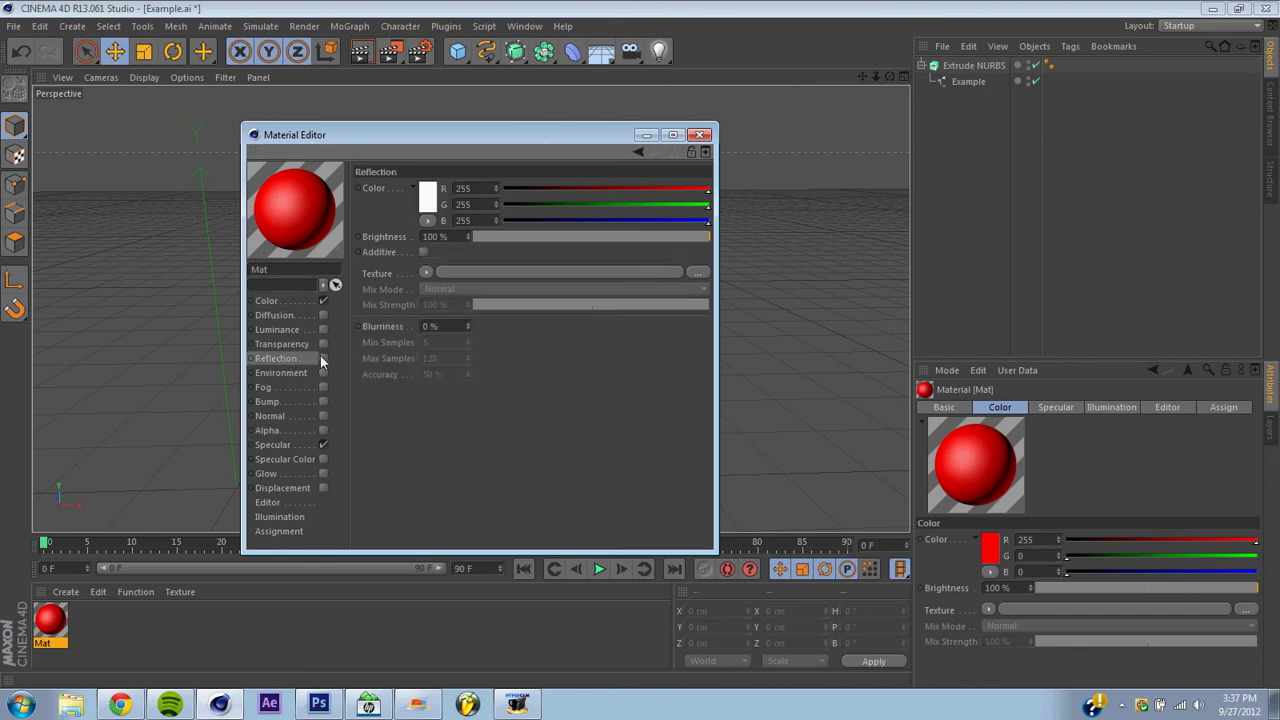
click(323, 359)
drag(505, 238, 519, 238)
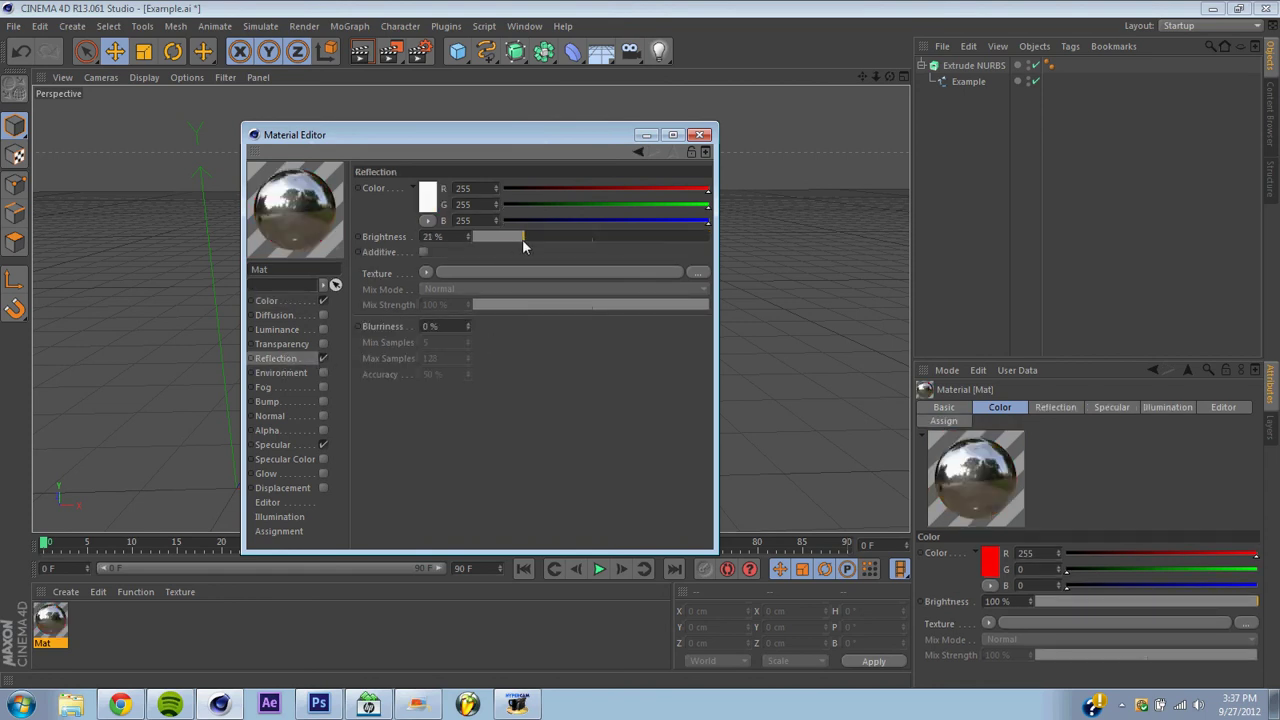
click(700, 134)
Step: Apply Mat to Extrude NURBS and preview the red head in Render View
drag(291, 545, 973, 70)
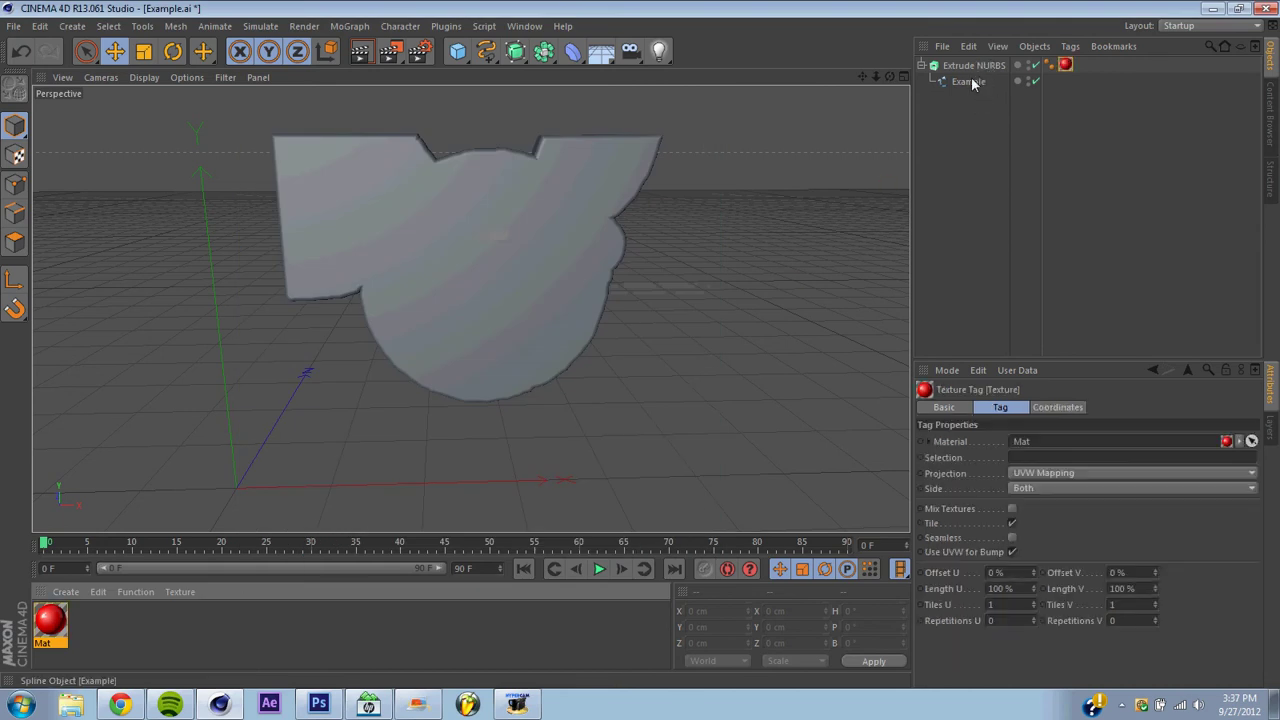
click(975, 158)
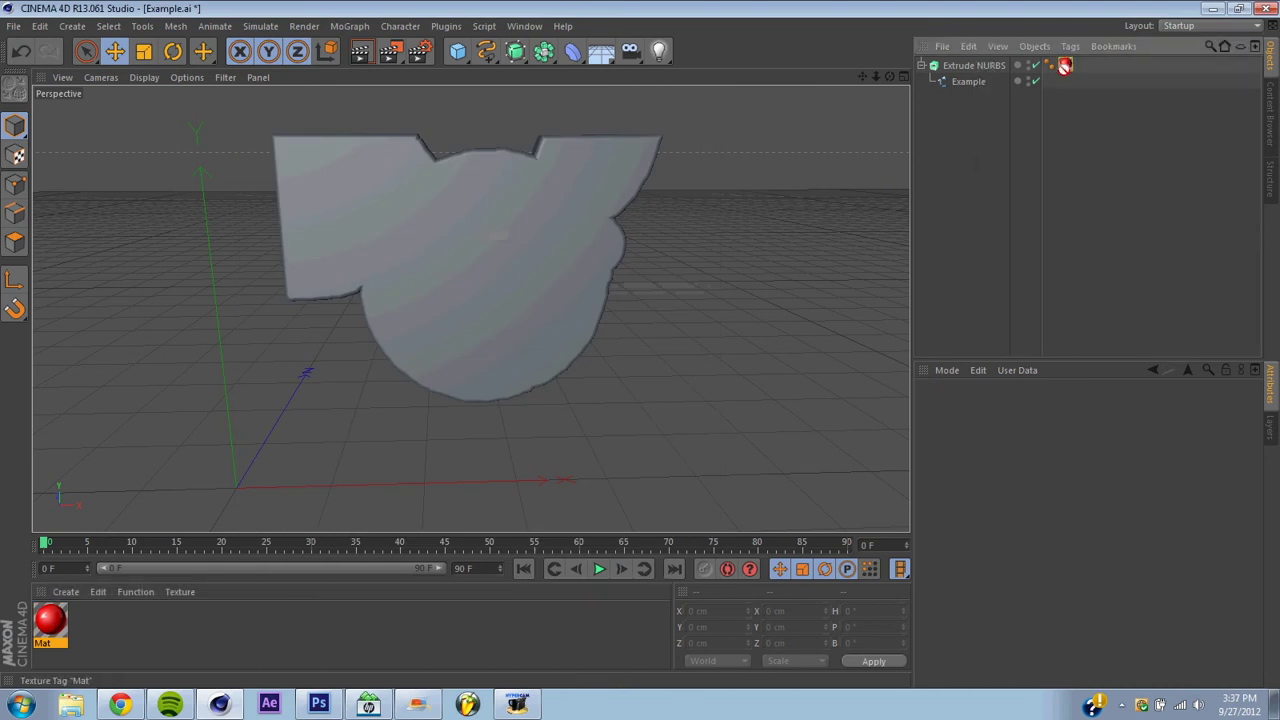
double_click(1065, 64)
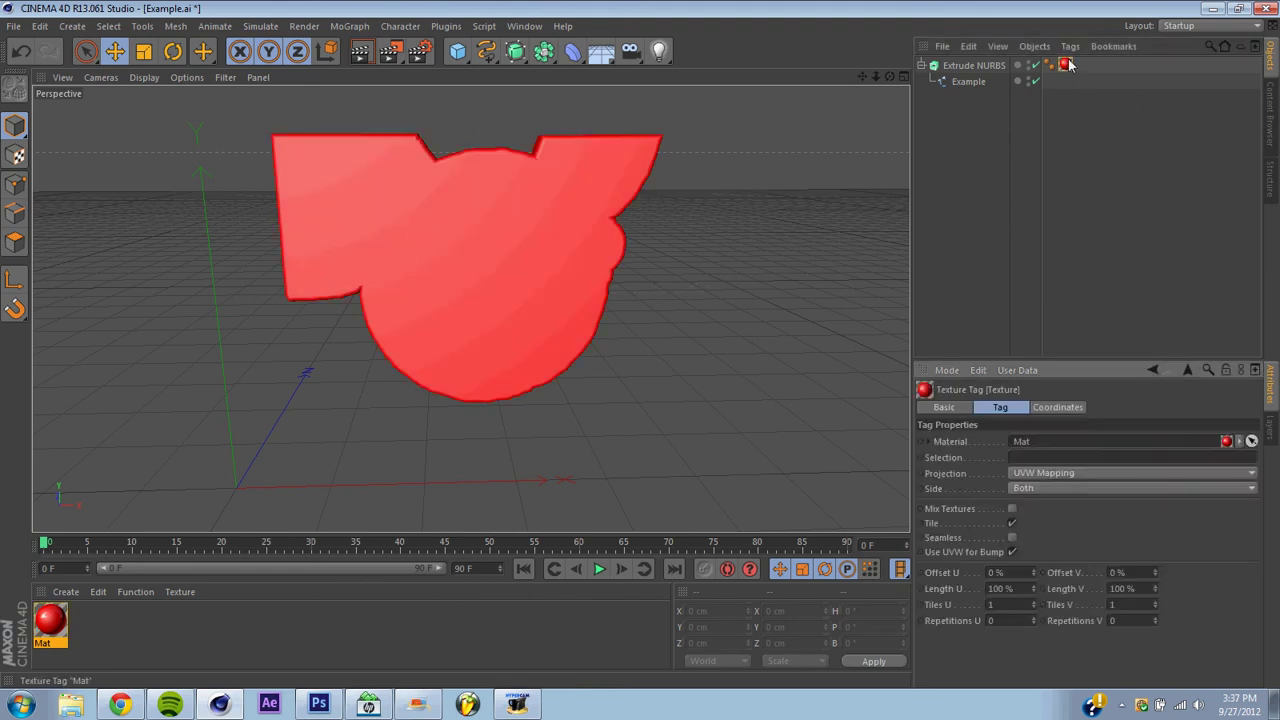
click(360, 51)
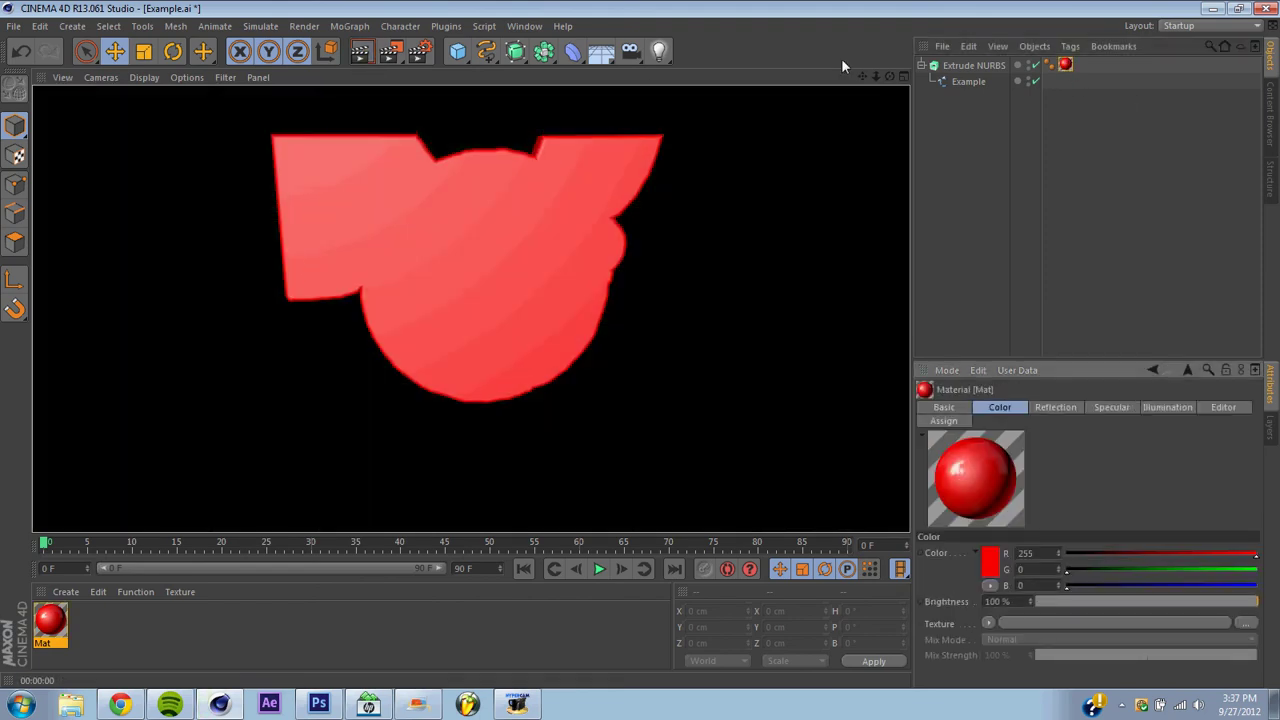
click(516, 243)
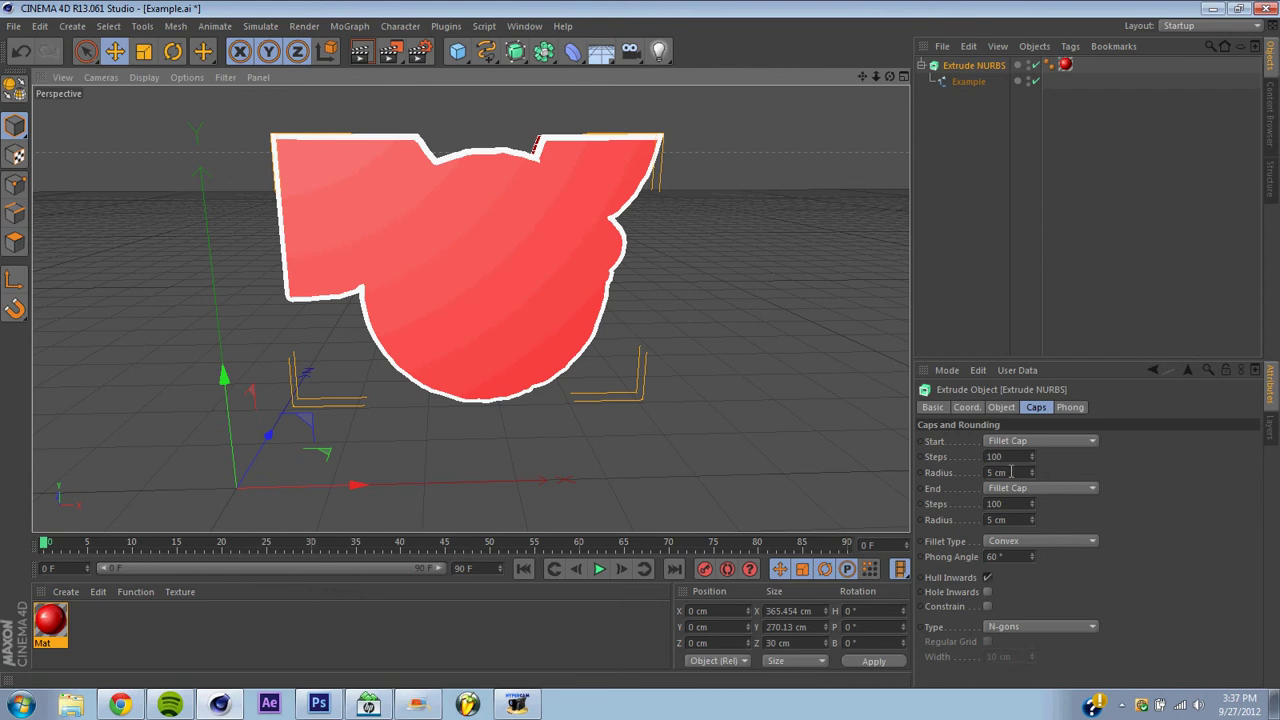
Step: Raise the Extrude NURBS Movement Z depth to 26 cm
click(968, 82)
click(973, 65)
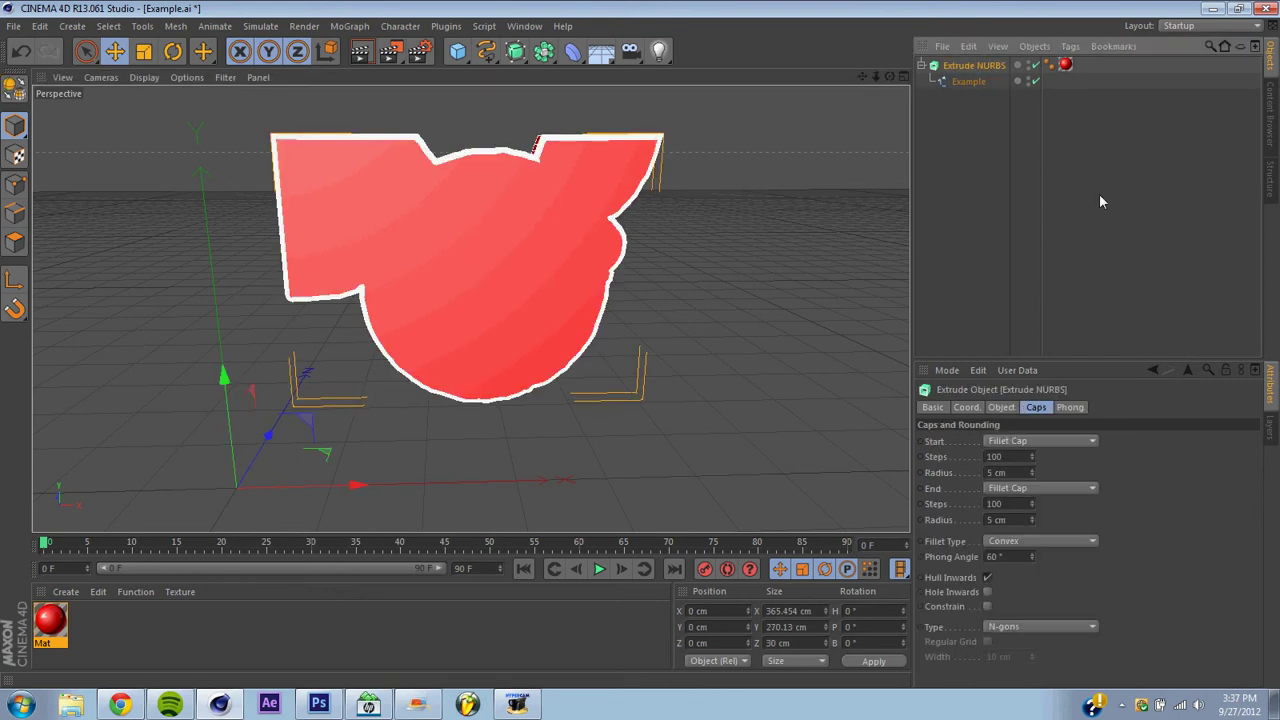
click(1002, 408)
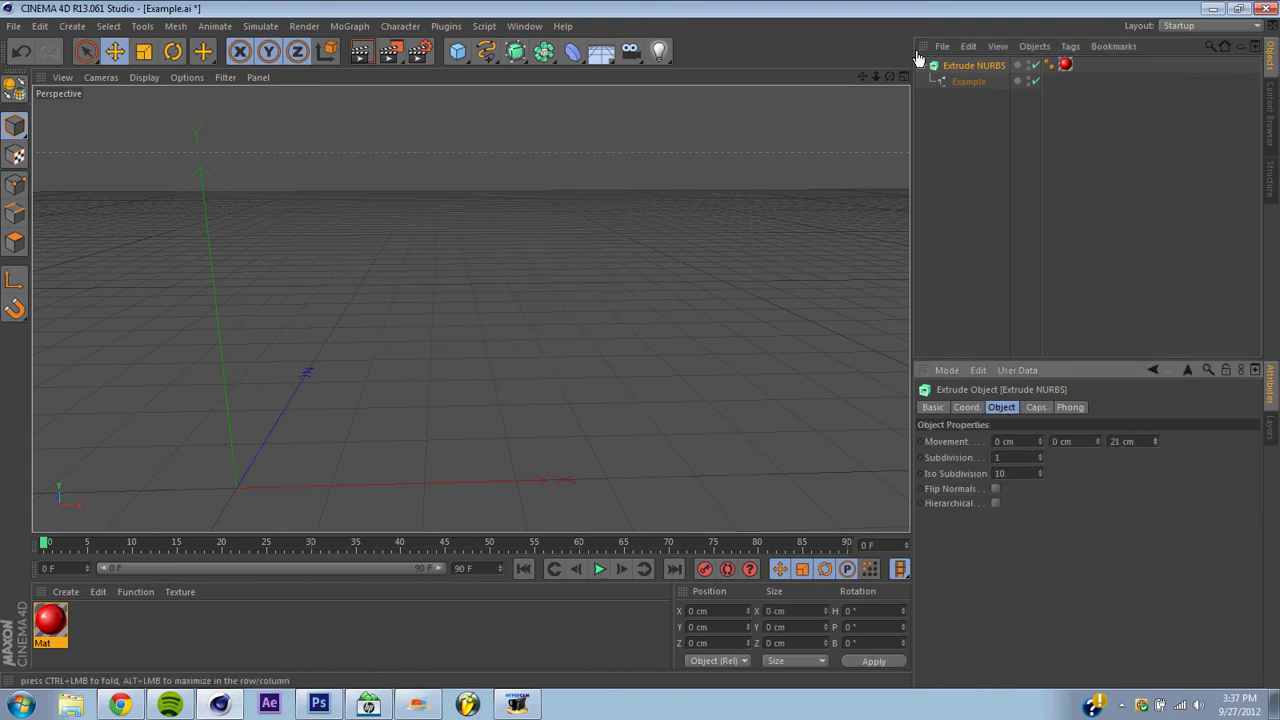
click(1154, 438)
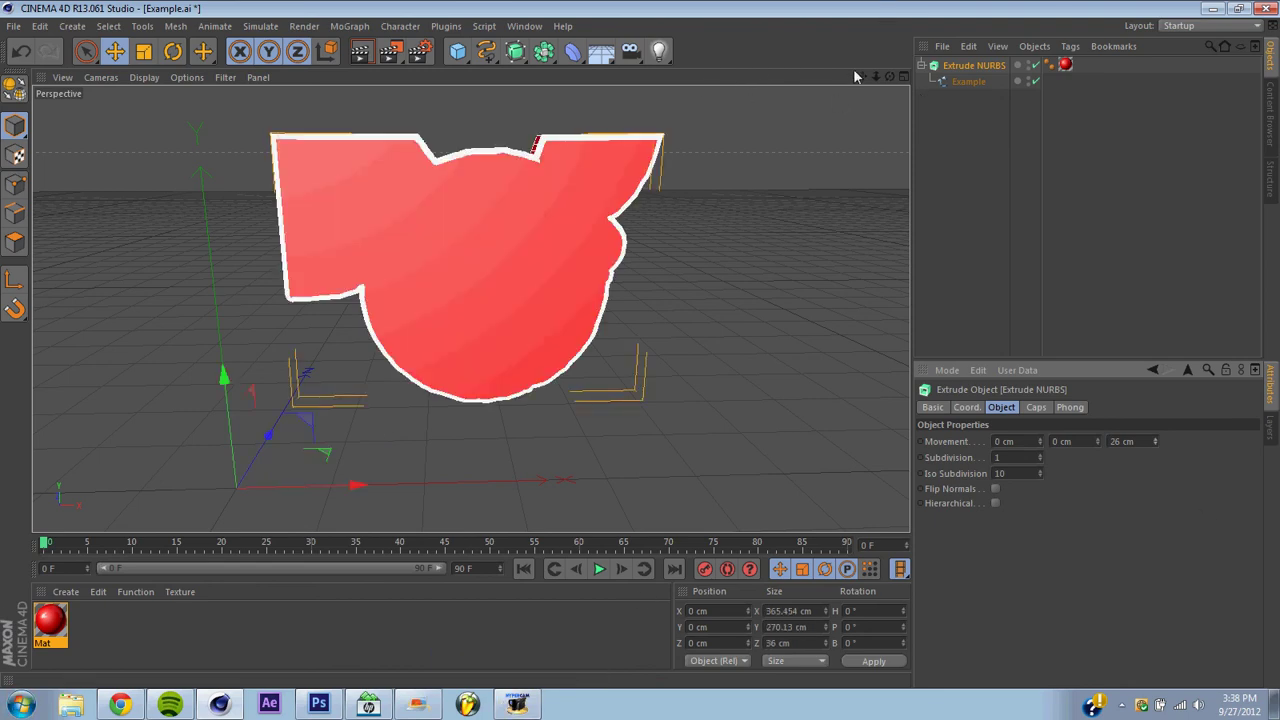
drag(889, 76, 990, 84)
alt+drag(469, 308, 469, 308)
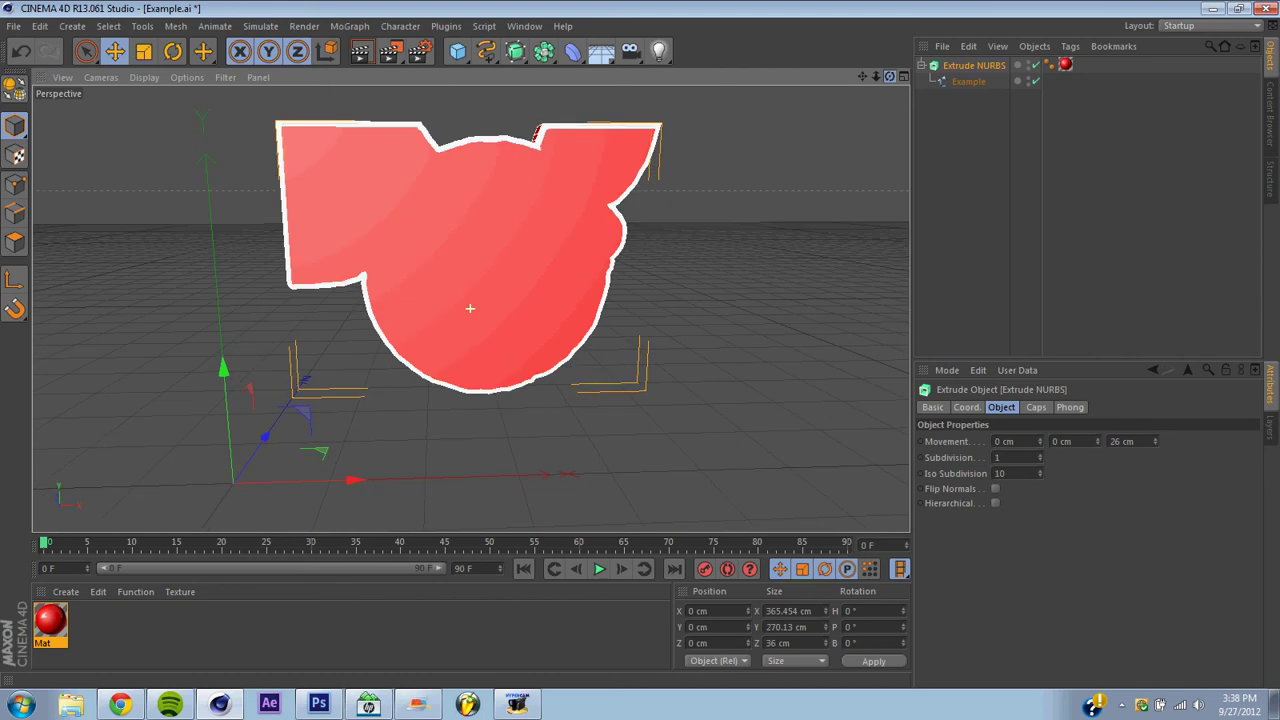
Step: Pick Linear from the spline palette, then minimize Cinema 4D and restore HyperCam
click(486, 51)
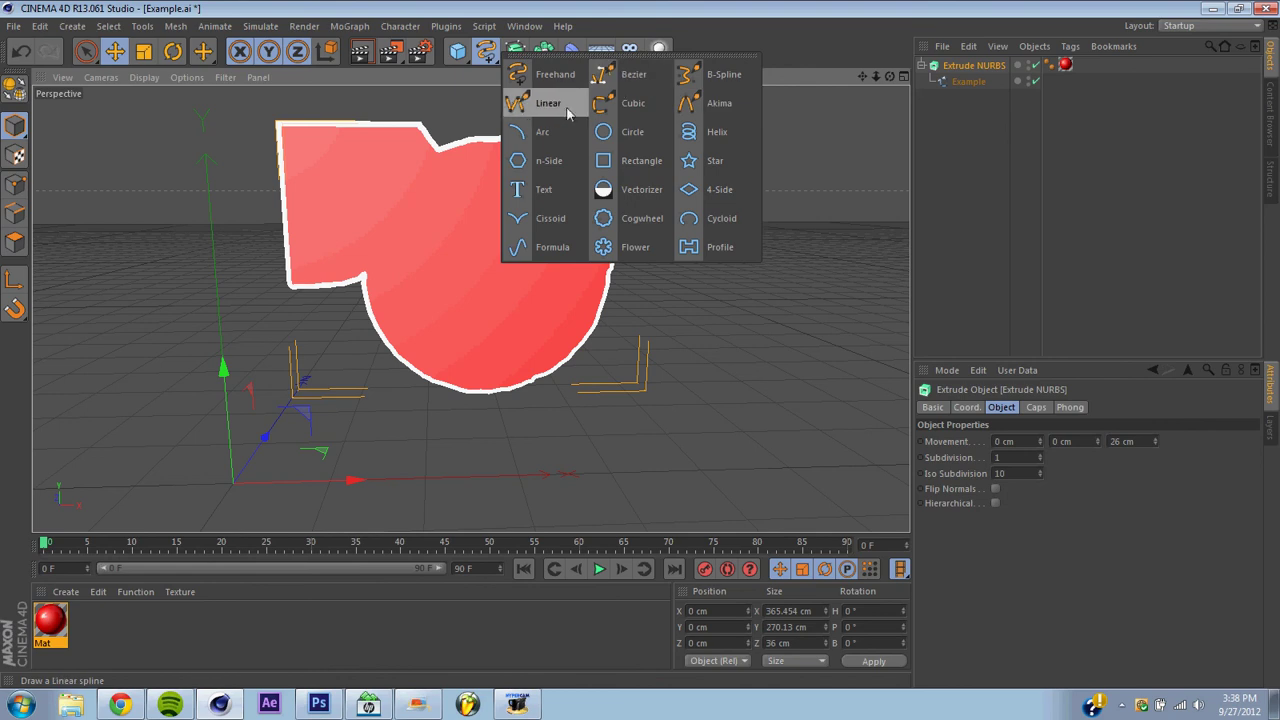
click(510, 103)
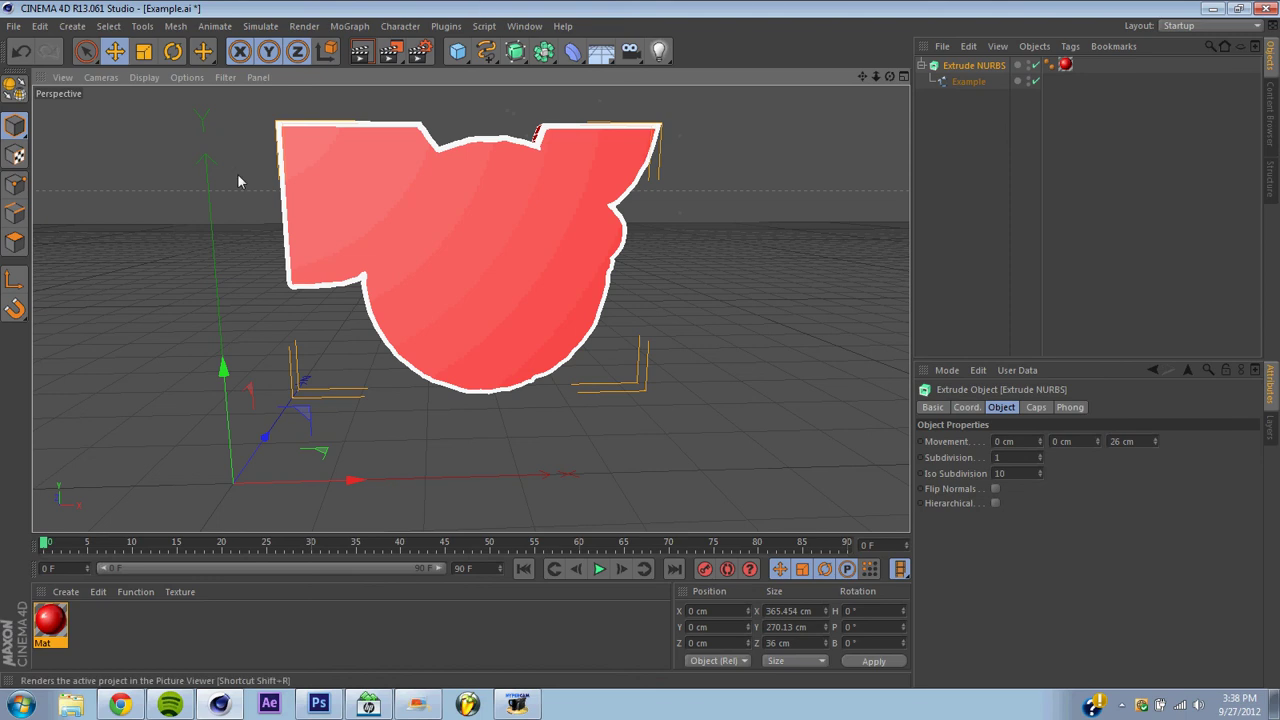
click(1212, 12)
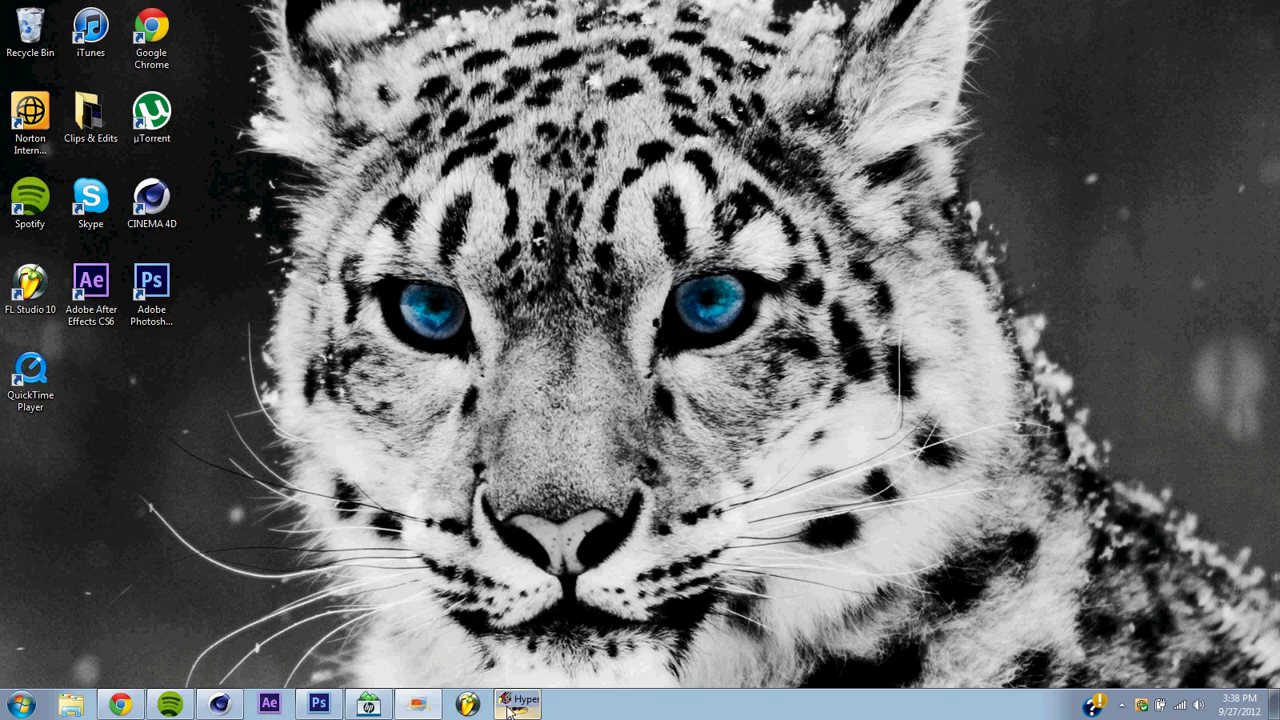
click(517, 704)
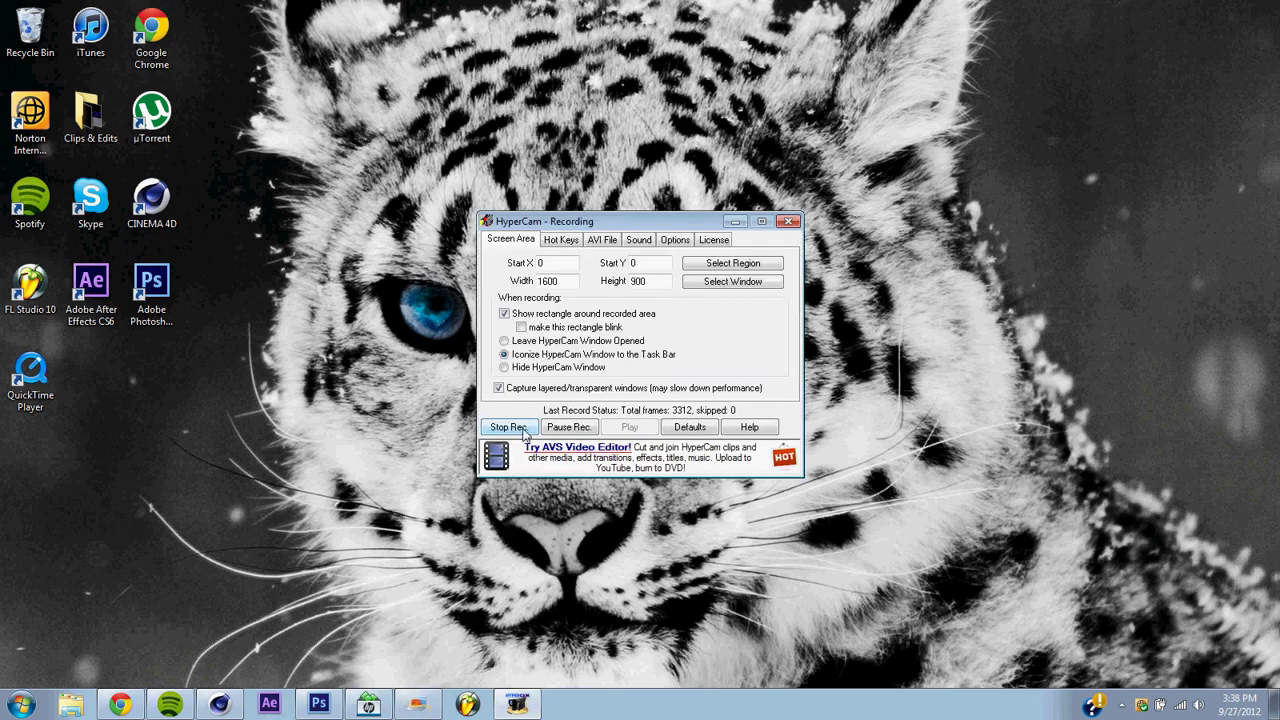